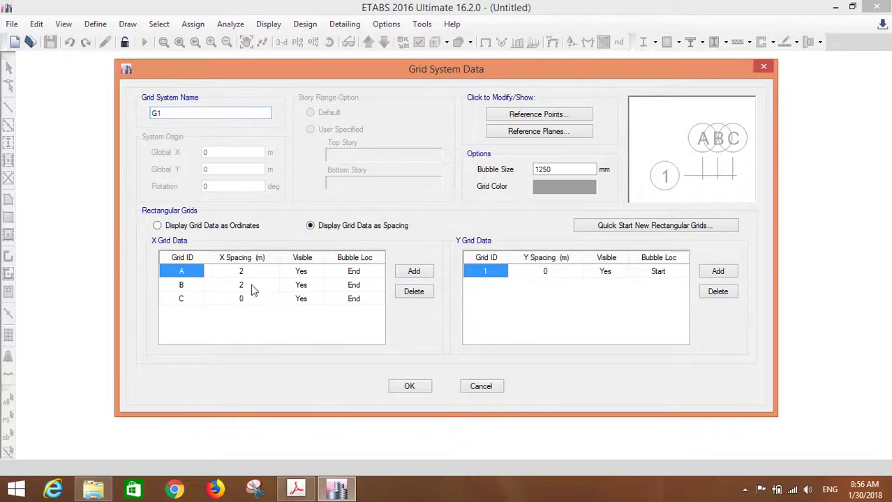
Step: Set the X spacing of grid line B to 6 m and create the Grid Only model
text(6)
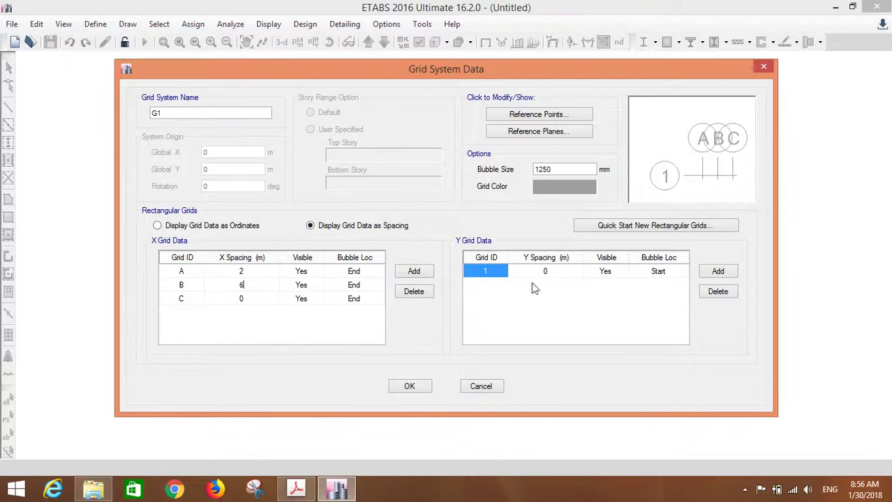
click(412, 385)
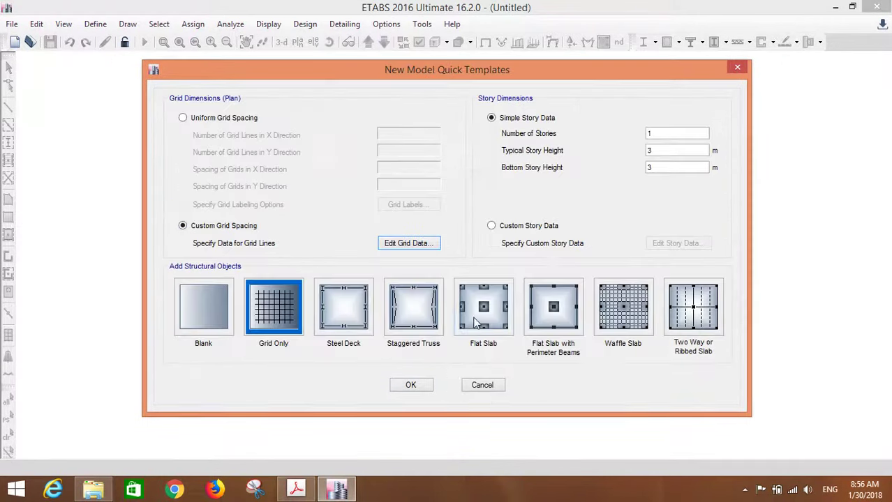
click(420, 388)
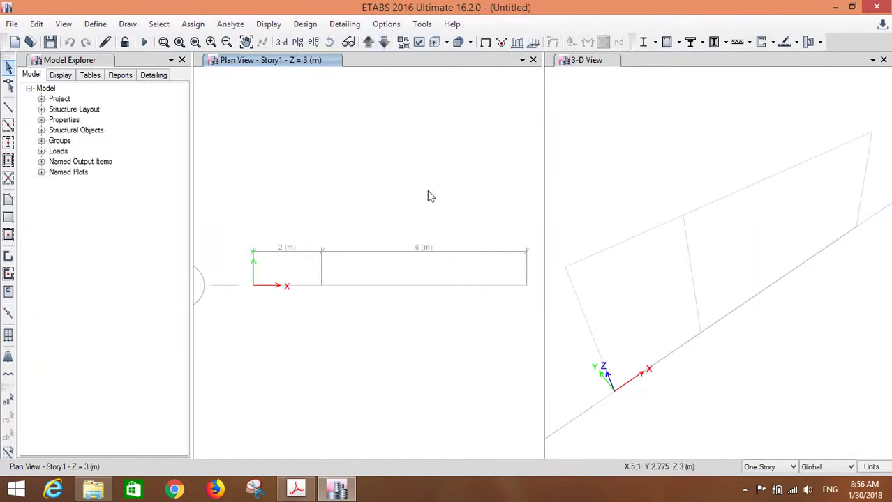
Step: Switch the plan view to the elevation along grid line 1
click(313, 42)
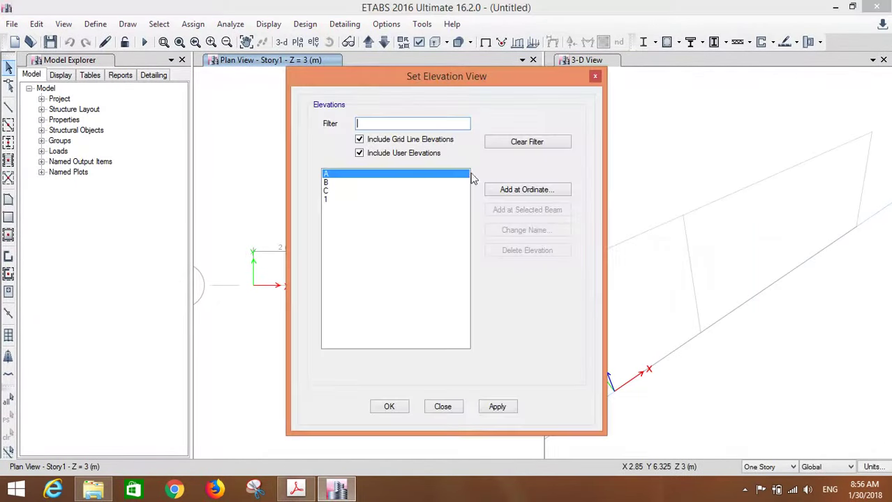
click(360, 201)
click(388, 407)
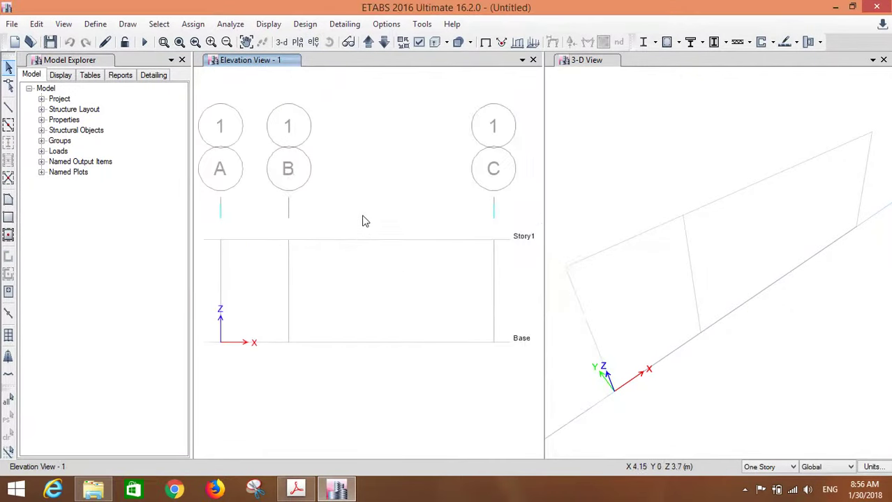
Step: Draw two continuous A-LatBm frame lines along Story1, from grid A to B and from B to C
click(8, 106)
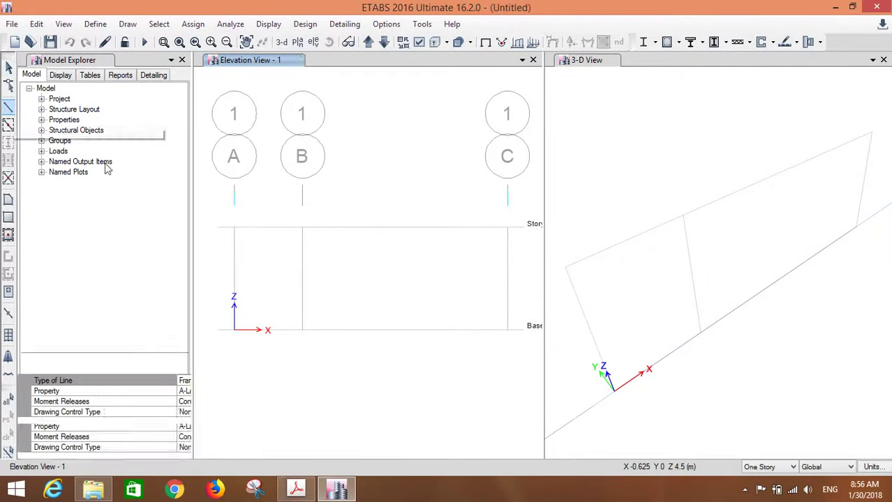
click(234, 228)
click(303, 229)
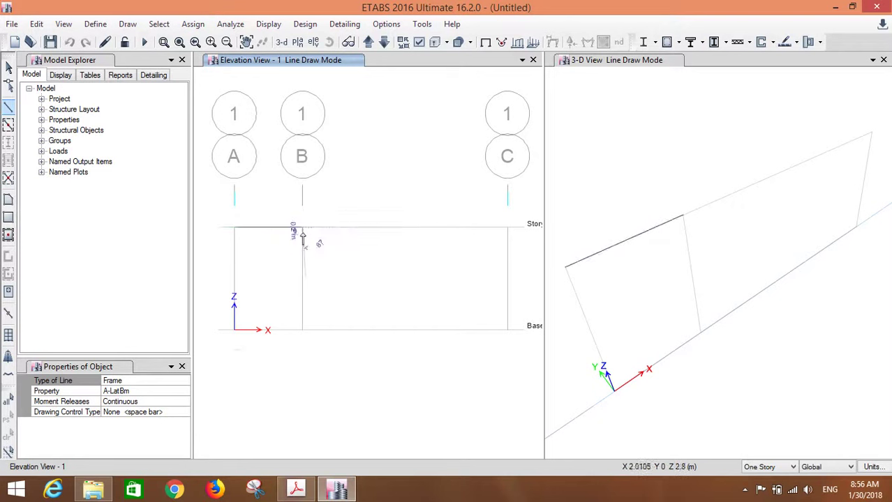
click(507, 229)
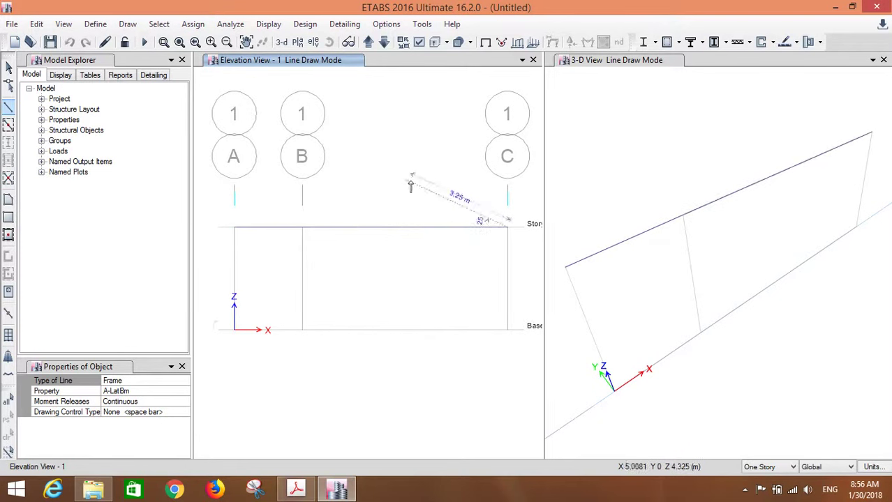
key(Escape)
Step: Assign a pinned restraint with X, Y and Z translations fixed to the Story1 joint at grid A
drag(221, 209, 263, 270)
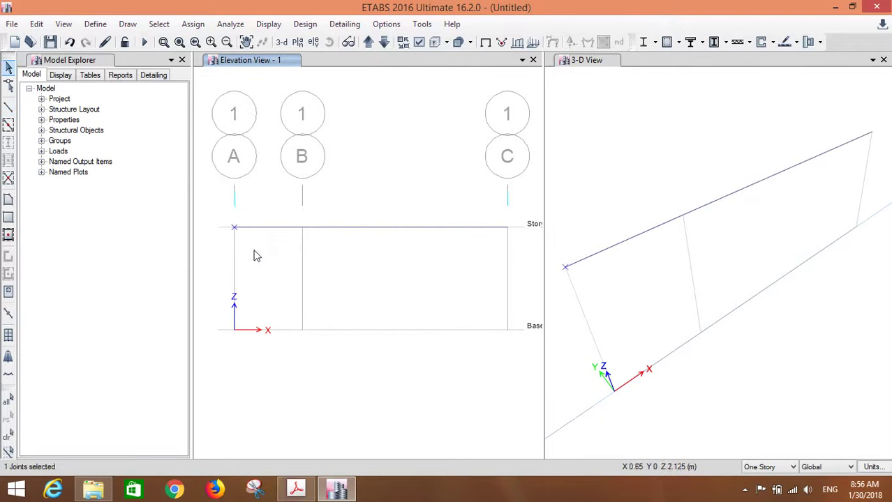
click(193, 24)
mouse_move(223, 41)
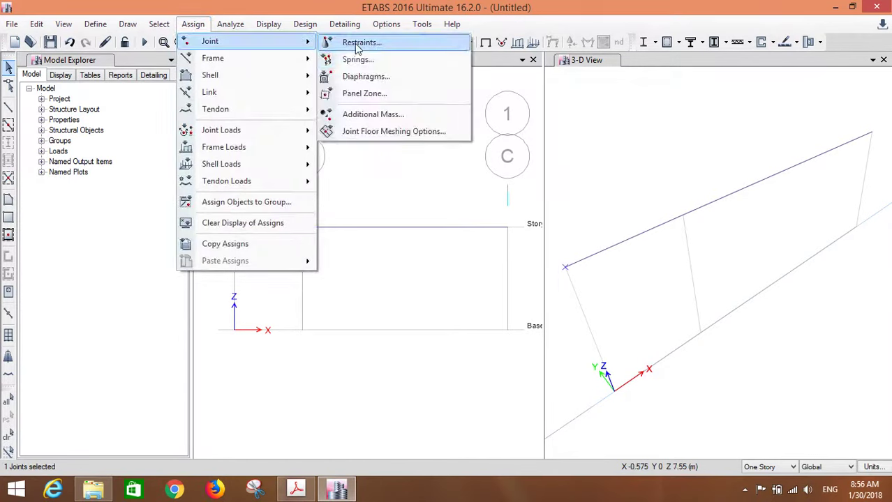
click(353, 43)
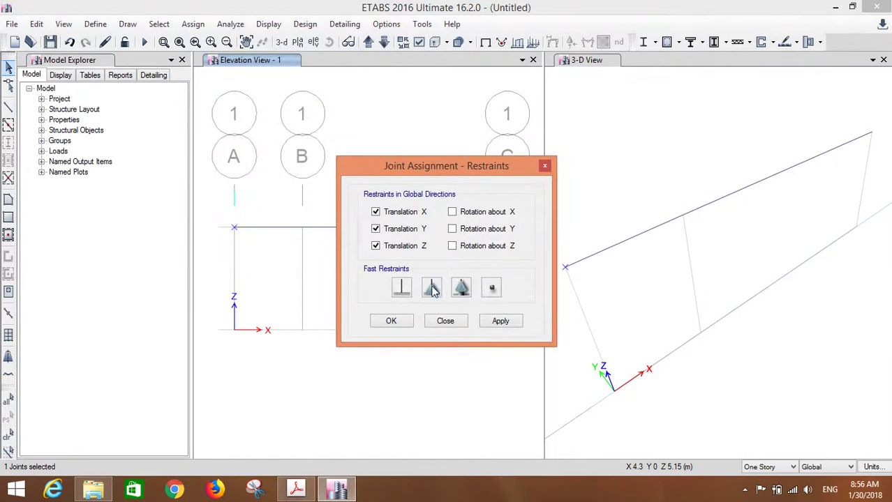
click(486, 325)
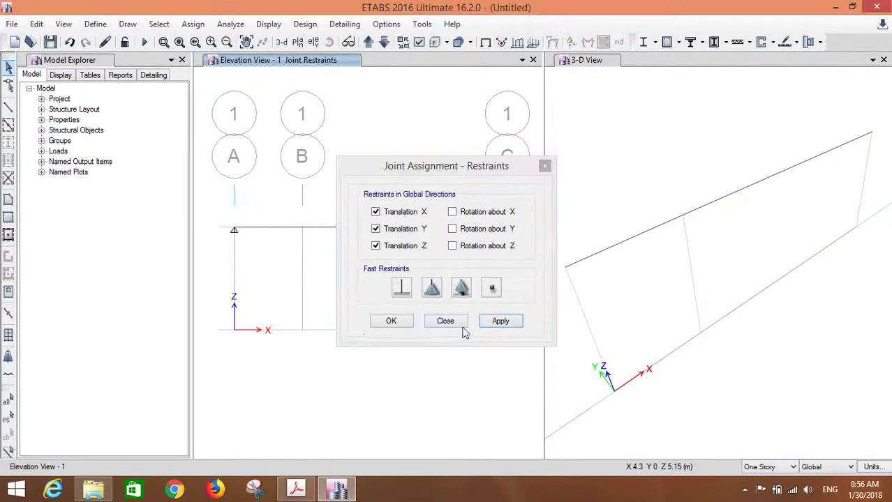
click(390, 323)
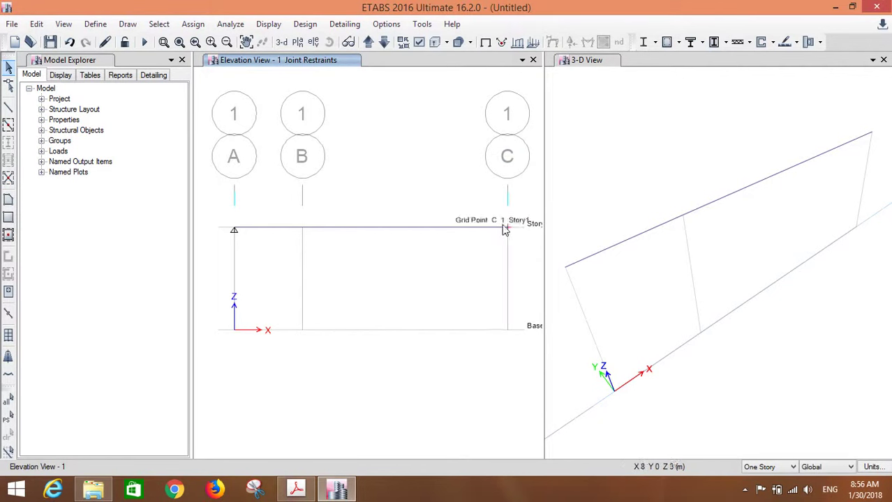
Step: Assign a roller restraint fixing only Z translation to the Story1 joint at grid C, and show the supports in the 3-D view
drag(477, 189, 530, 278)
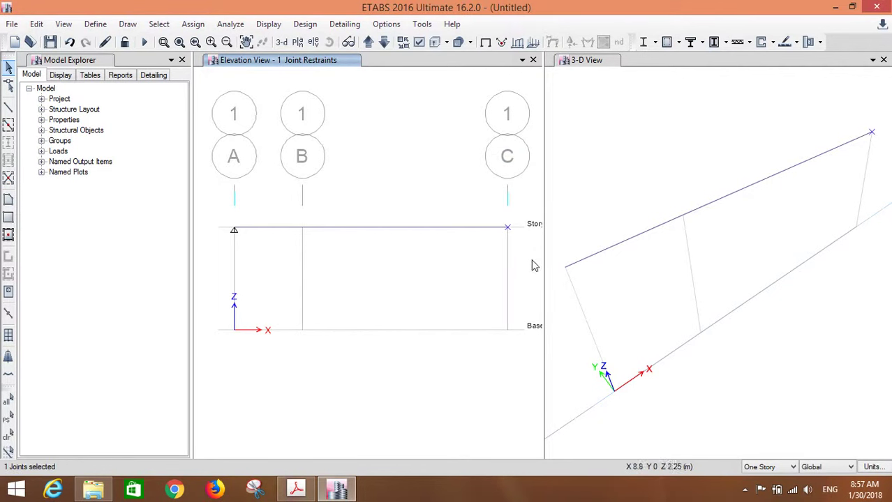
click(190, 25)
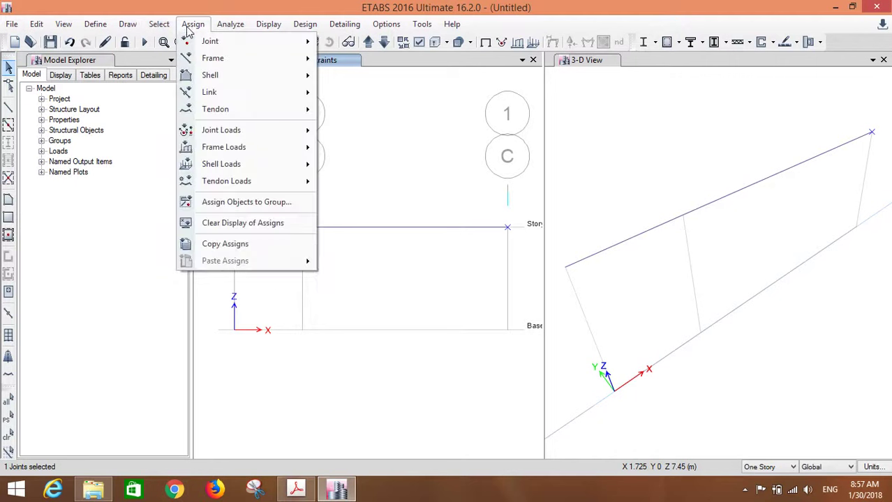
mouse_move(218, 44)
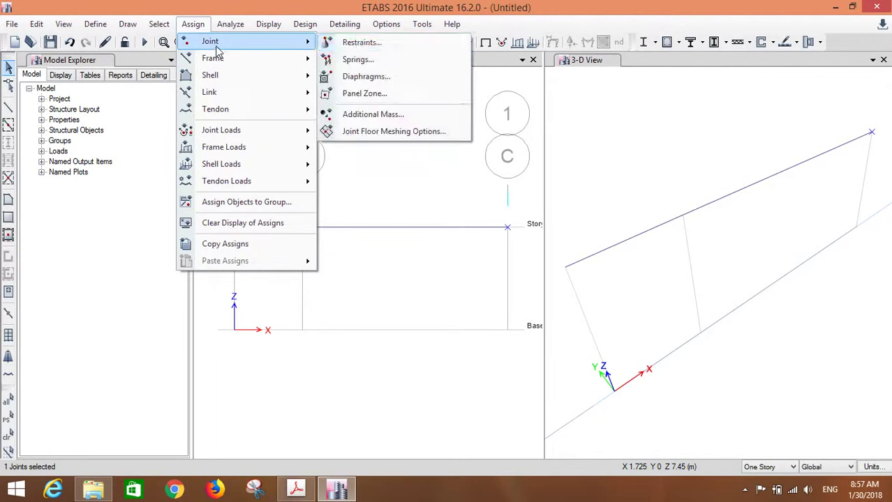
click(358, 45)
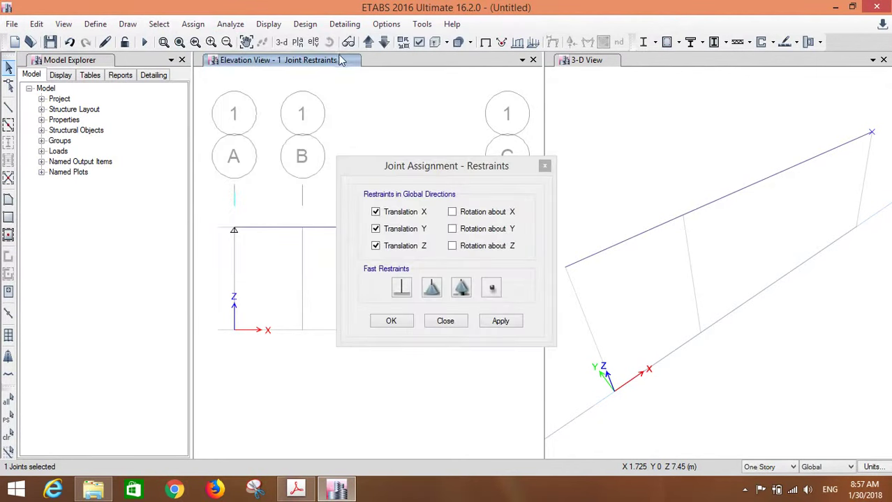
click(462, 291)
click(499, 321)
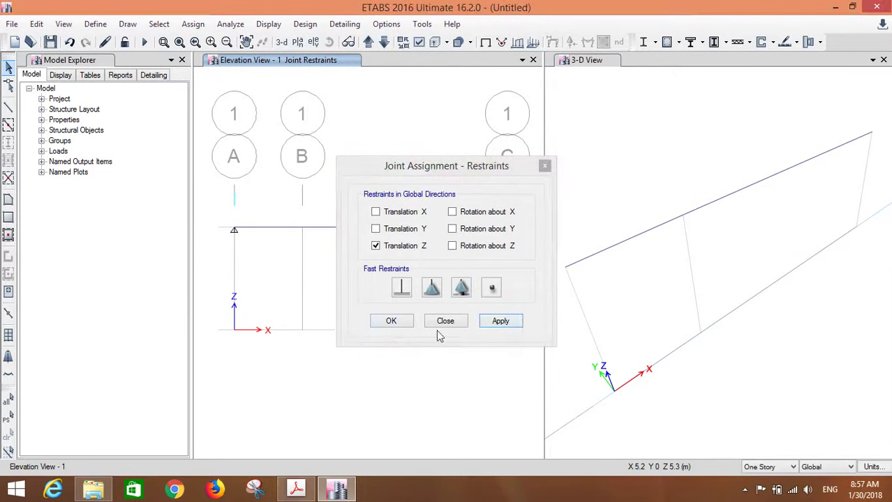
click(391, 322)
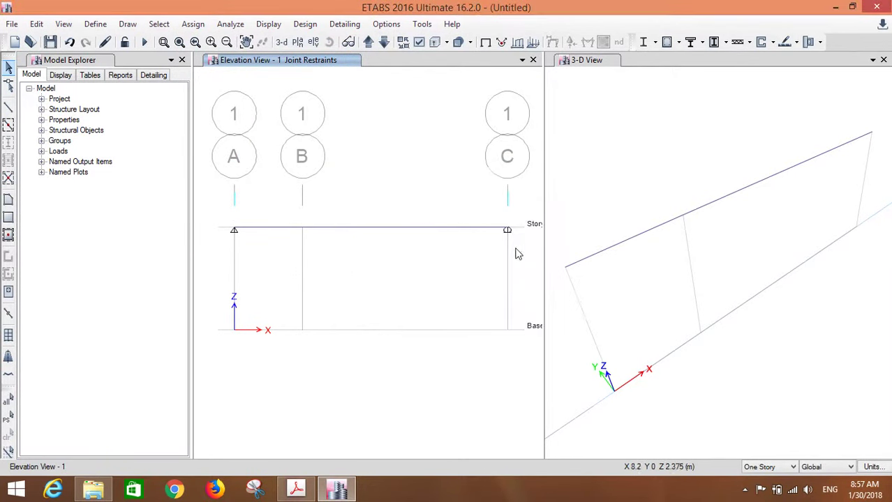
middle_drag(346, 217, 334, 224)
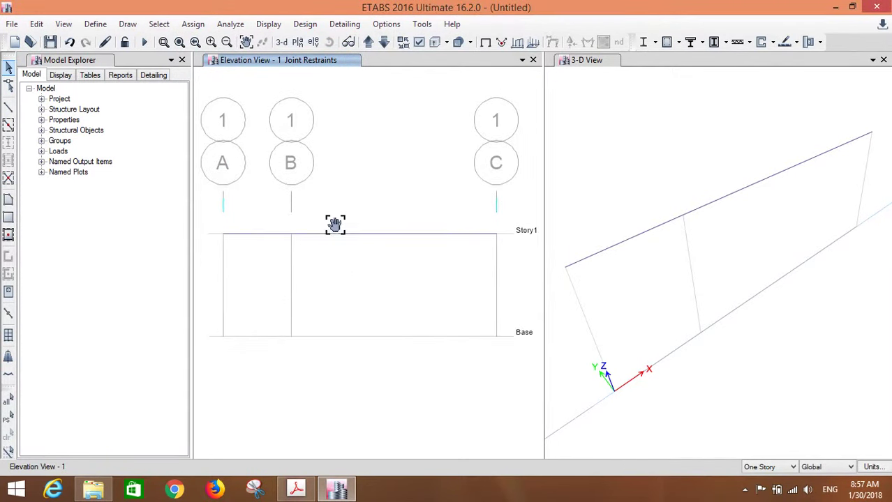
click(674, 192)
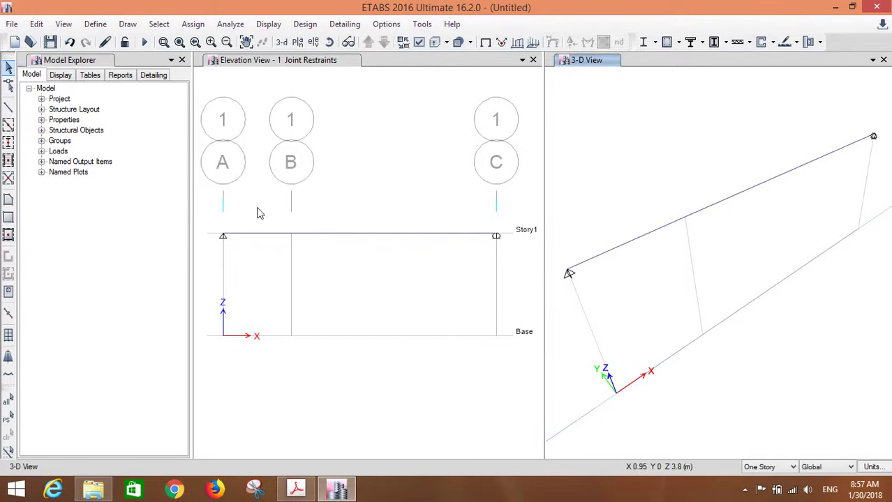
Step: Modify the self-weight multiplier of the Dead load pattern
click(97, 26)
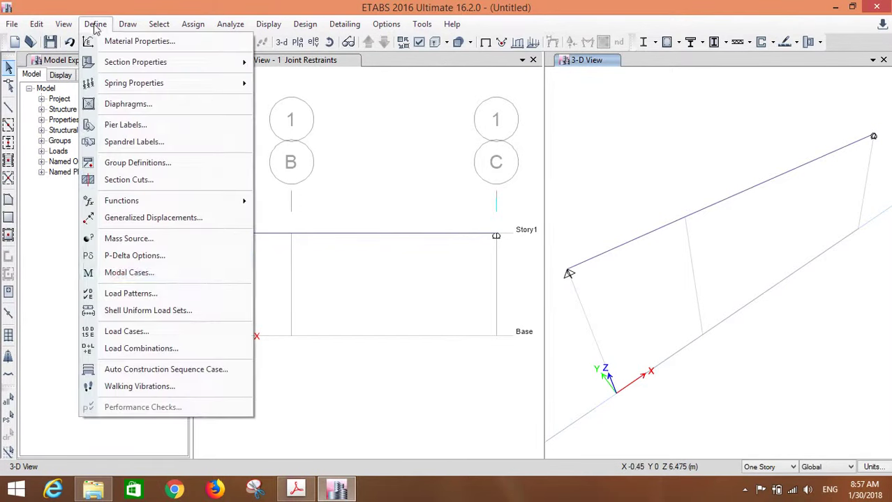
click(152, 294)
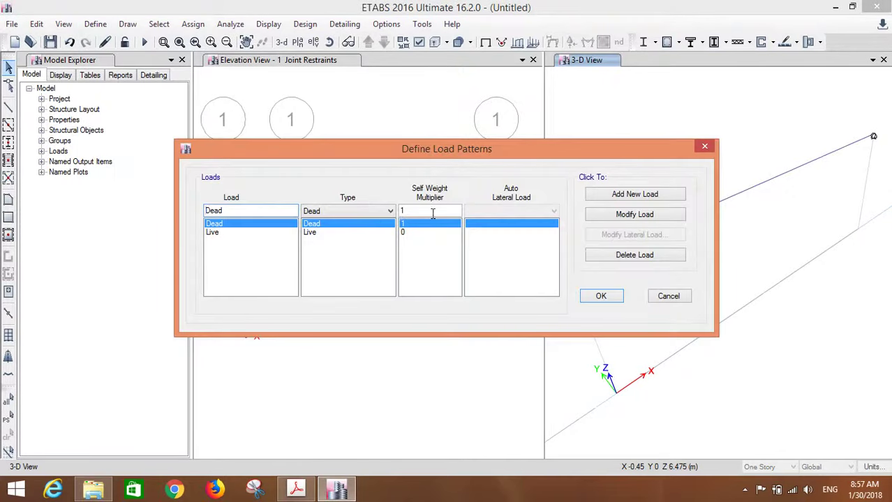
click(649, 217)
click(601, 296)
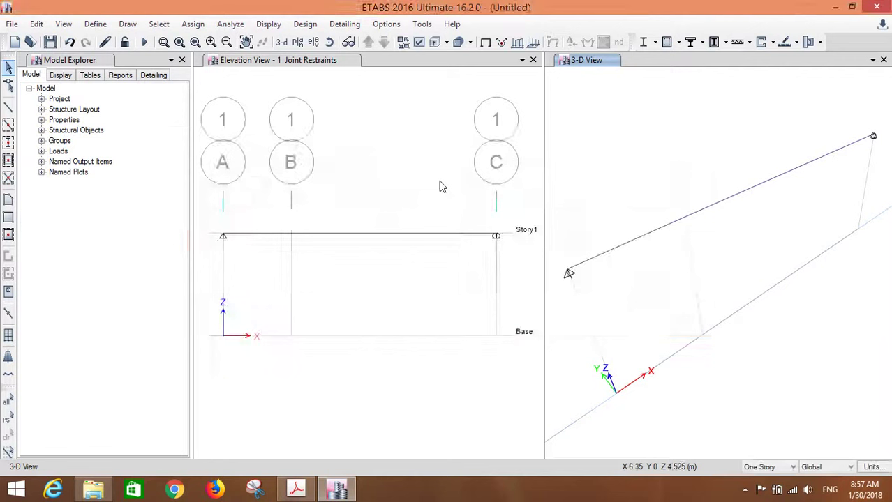
Step: Check the beam problem in the Acrobat PDF and assign a 6 kN/m uniform Dead gravity load to the beam between grids A and B
click(403, 177)
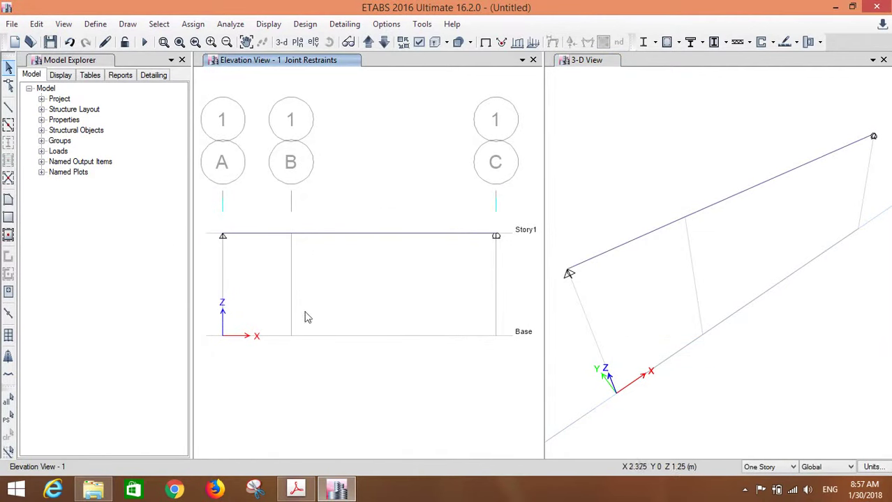
click(296, 489)
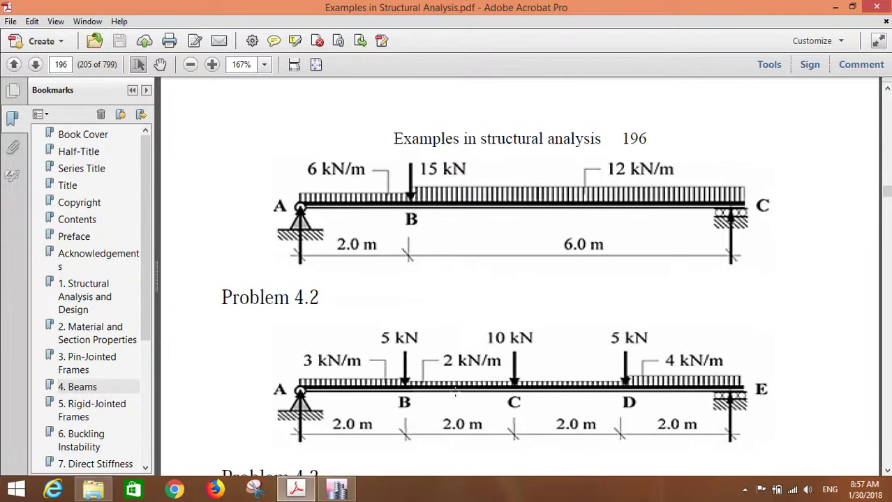
click(336, 488)
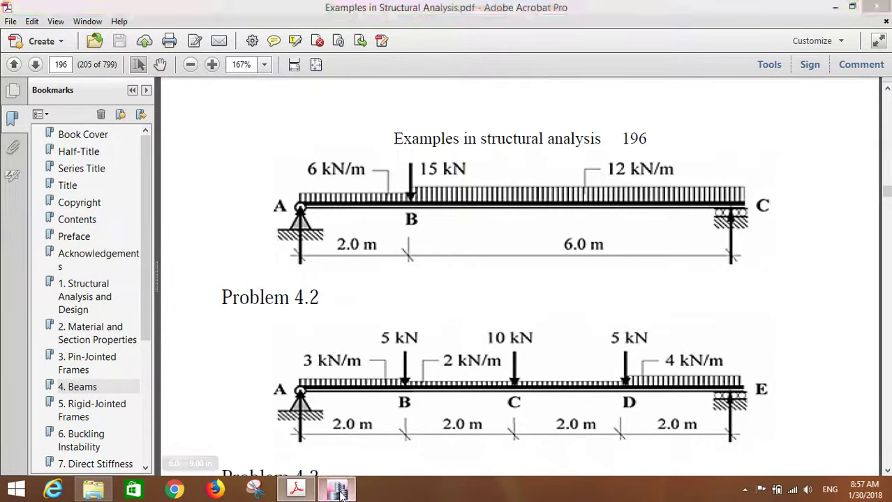
drag(242, 250, 250, 213)
click(192, 23)
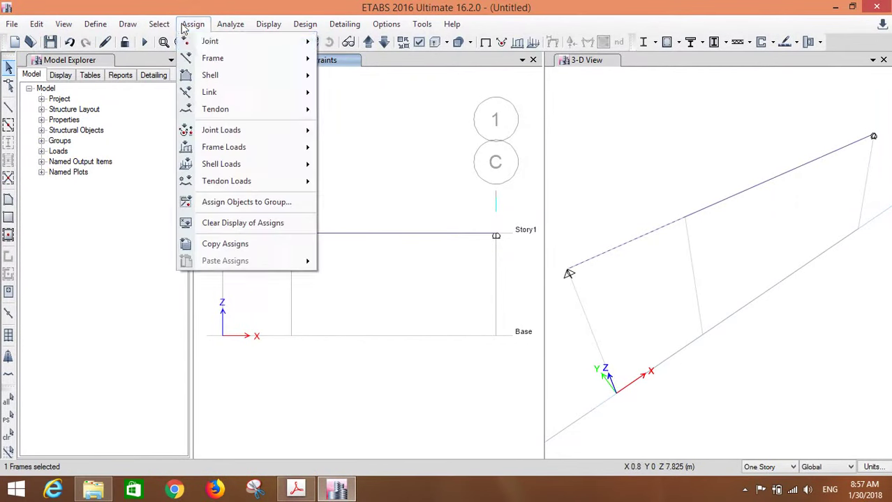
mouse_move(220, 50)
mouse_move(293, 147)
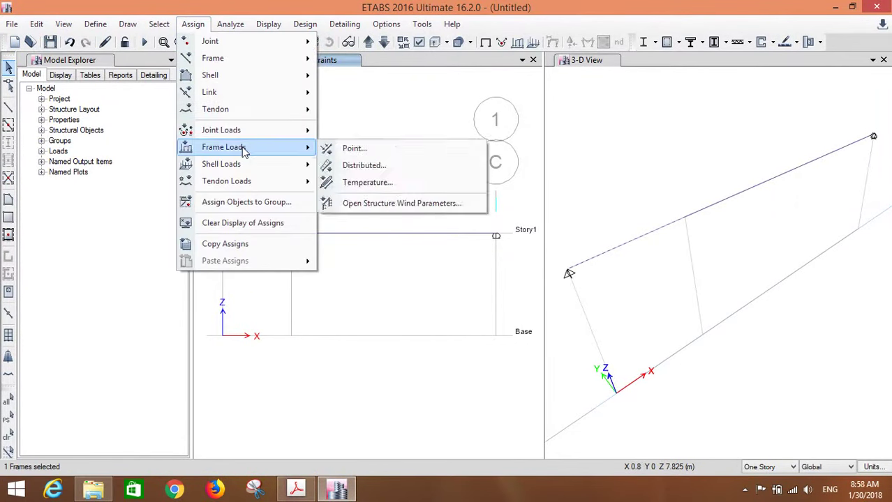
click(364, 165)
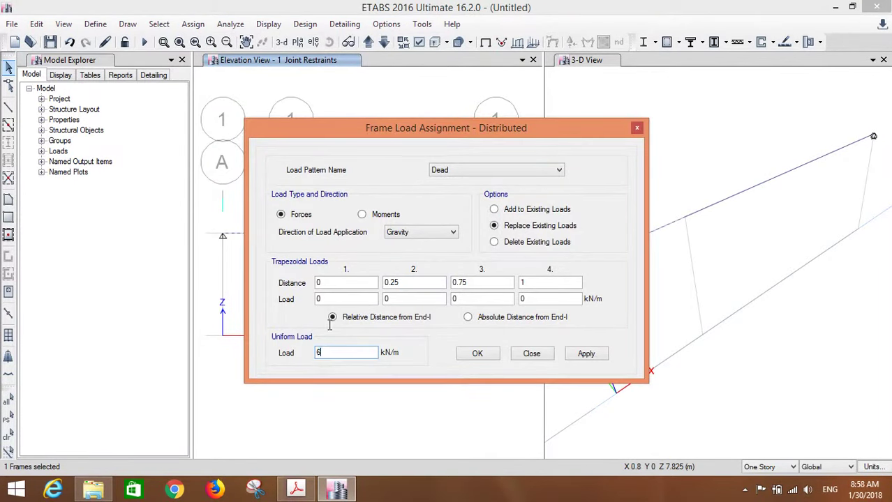
drag(433, 143, 694, 28)
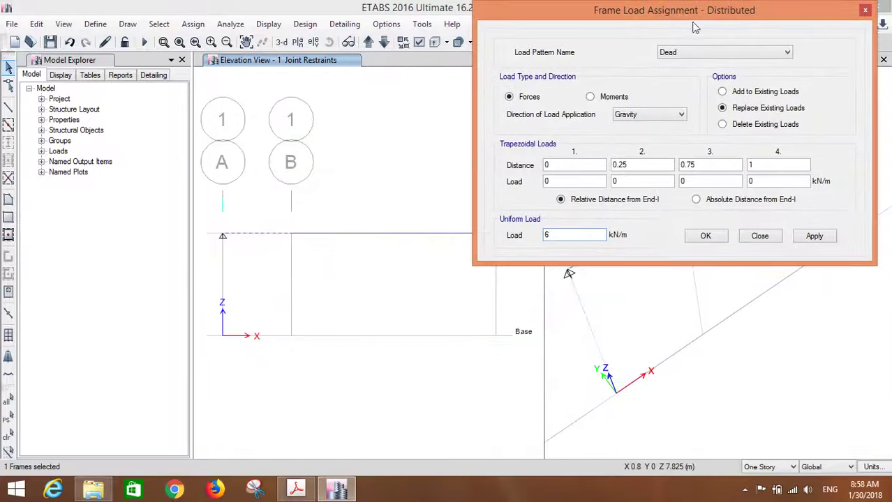
click(812, 238)
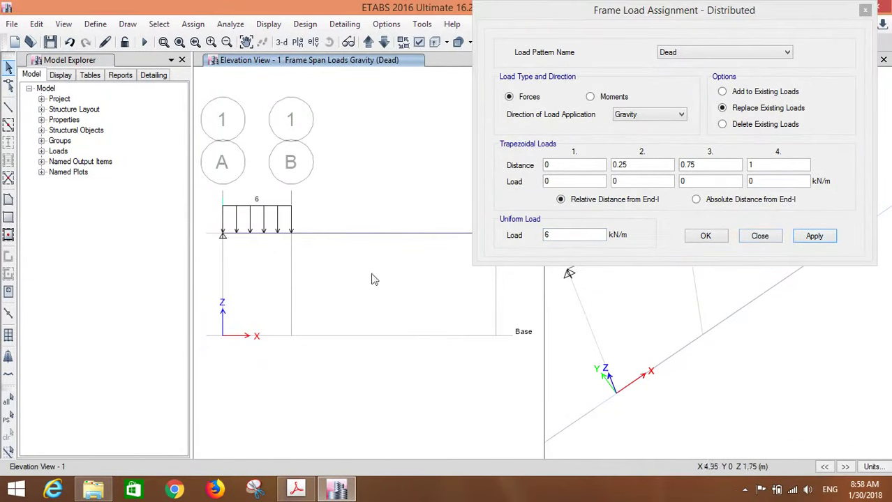
Step: Assign a 12 kN/m uniform Dead gravity load to the beam between grids B and C
drag(564, 235, 537, 234)
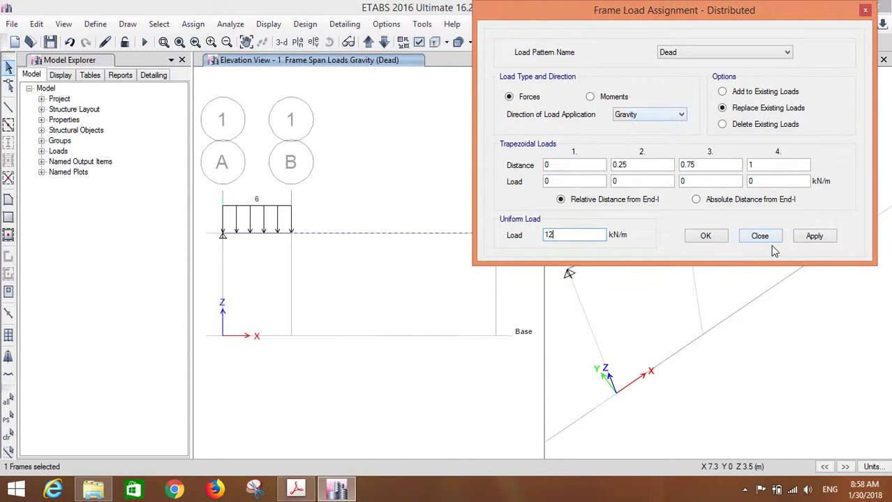
click(811, 238)
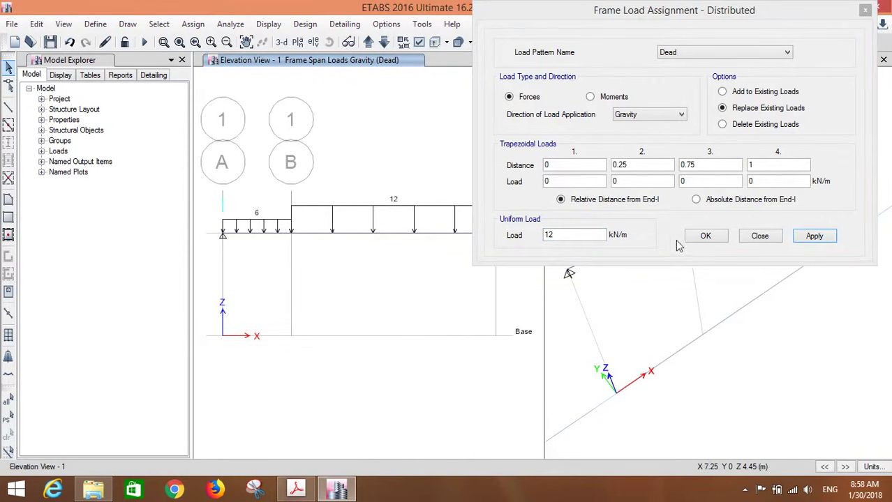
click(704, 235)
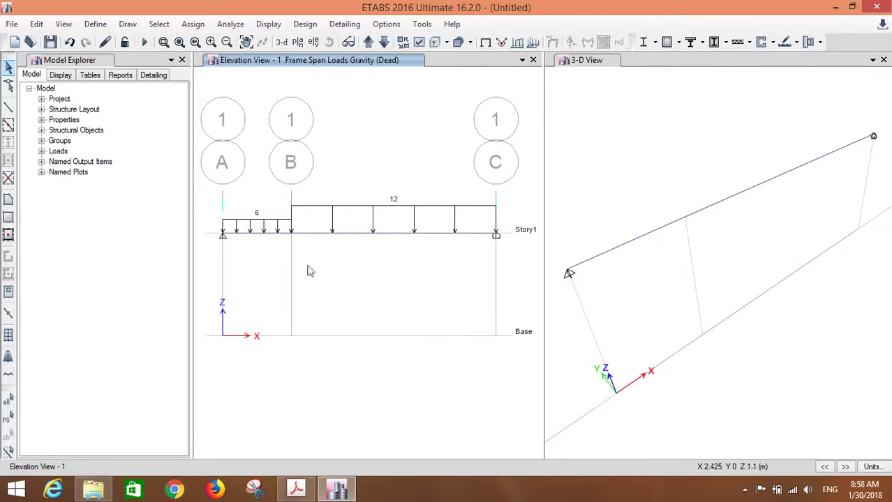
Step: Examine the loads of the first beam problem in the Acrobat PDF, especially the point load at B
click(296, 489)
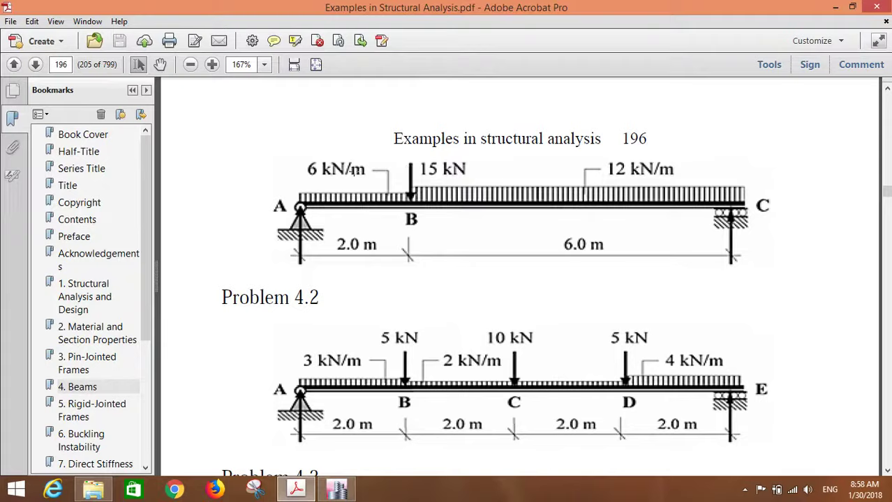
click(337, 489)
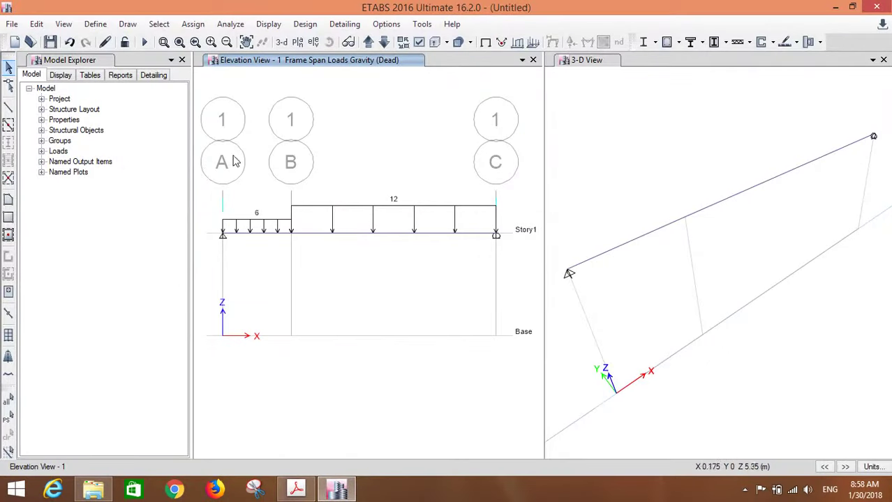
click(300, 492)
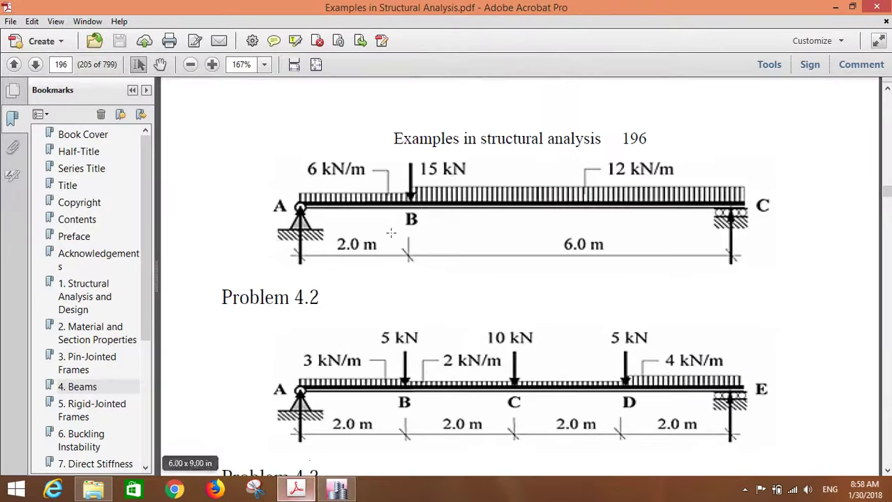
drag(432, 166, 473, 170)
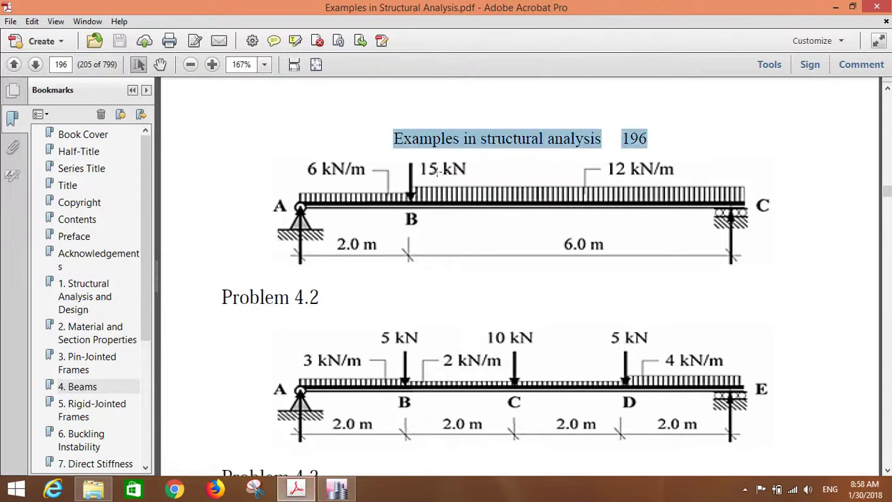
click(478, 175)
click(441, 172)
drag(419, 168, 447, 176)
click(474, 175)
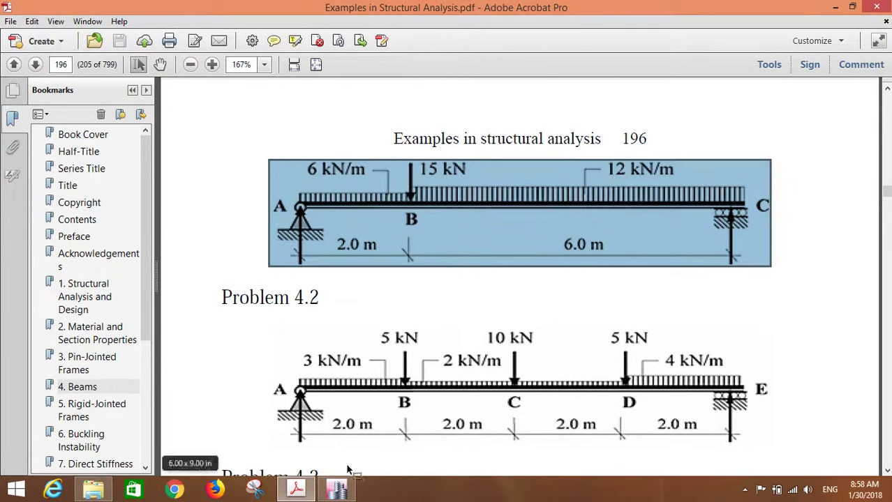
Step: In ETABS, assign a 15 kN Dead gravity point load at an absolute distance of 2 m on the beam between grids A and B
click(338, 488)
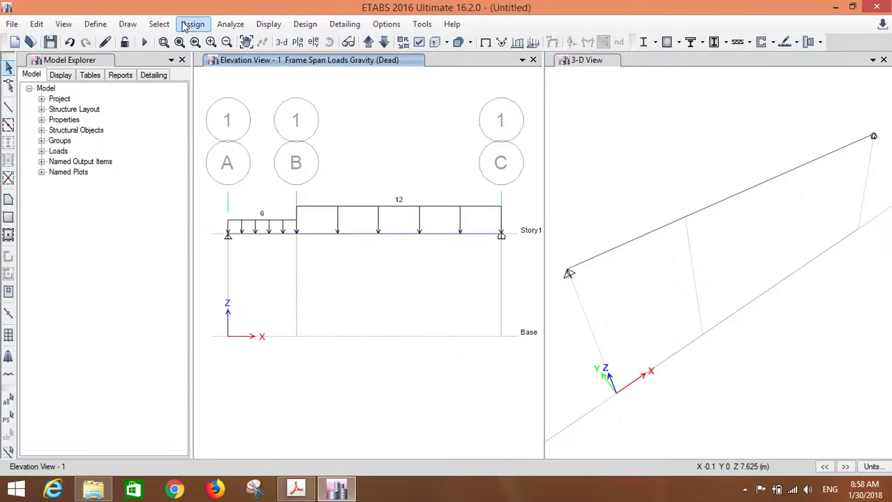
click(189, 25)
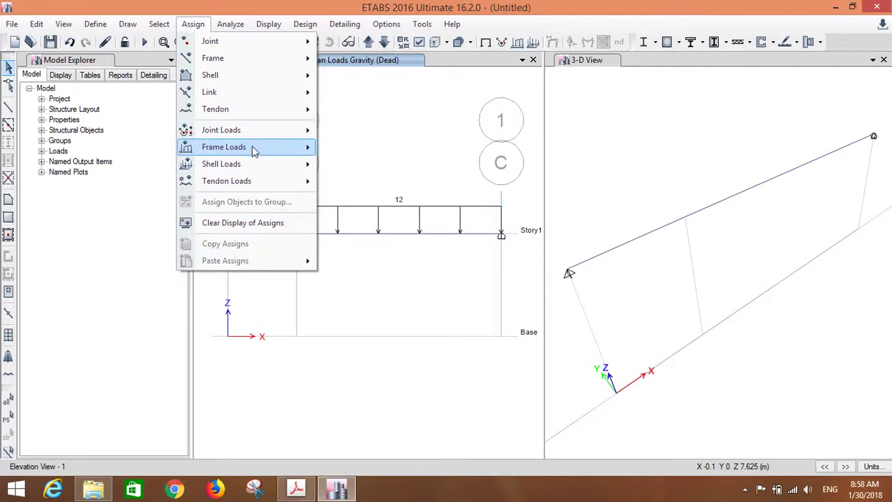
mouse_move(283, 149)
click(343, 155)
drag(426, 133, 702, 68)
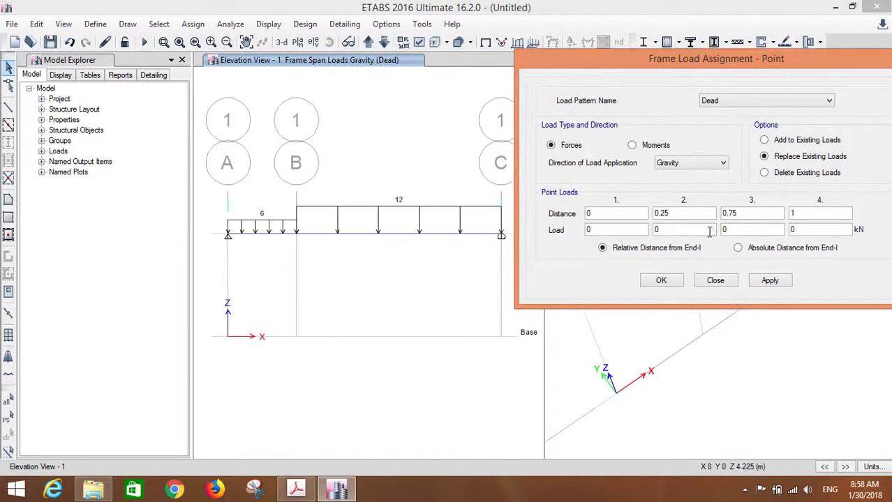
click(738, 249)
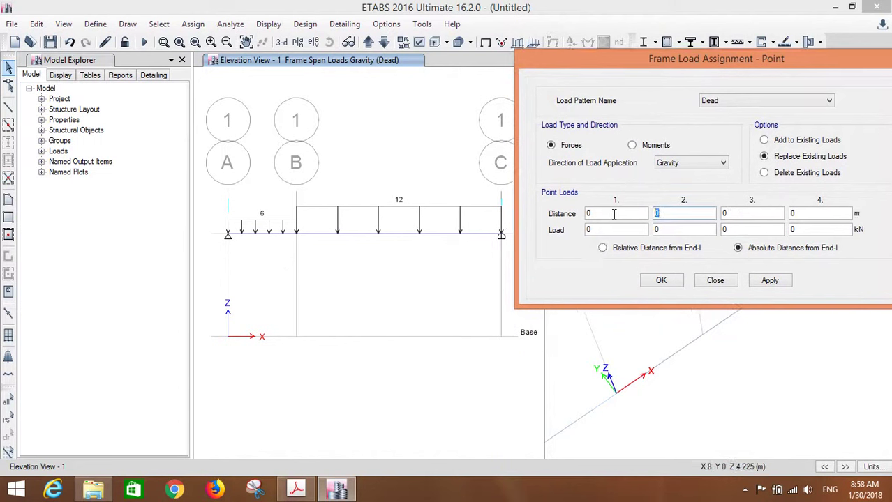
drag(663, 230, 640, 232)
key(alt+Tab)
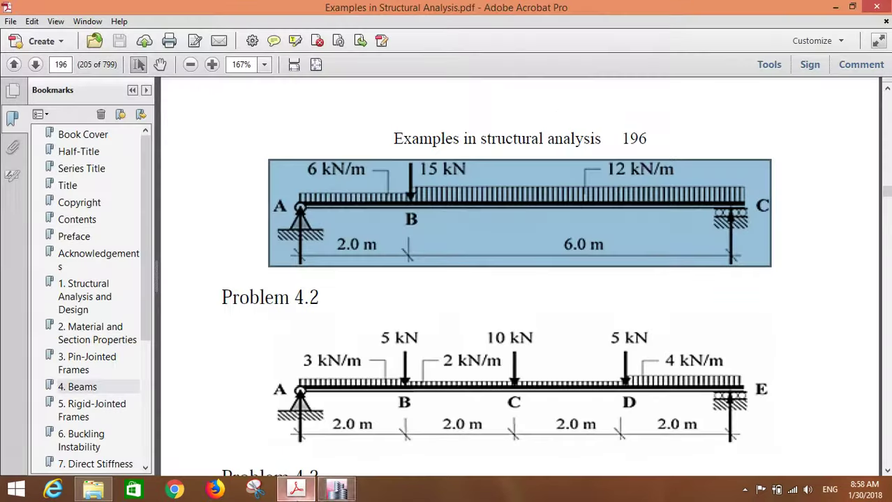
key(alt+Tab)
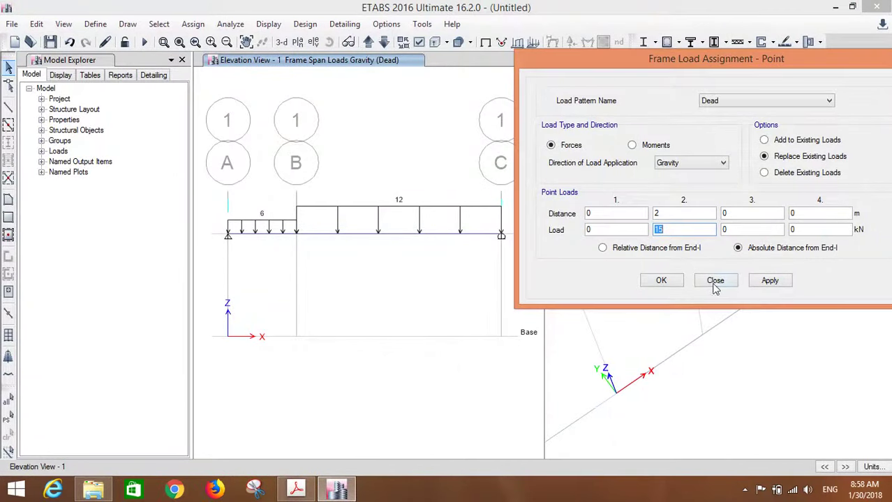
click(251, 231)
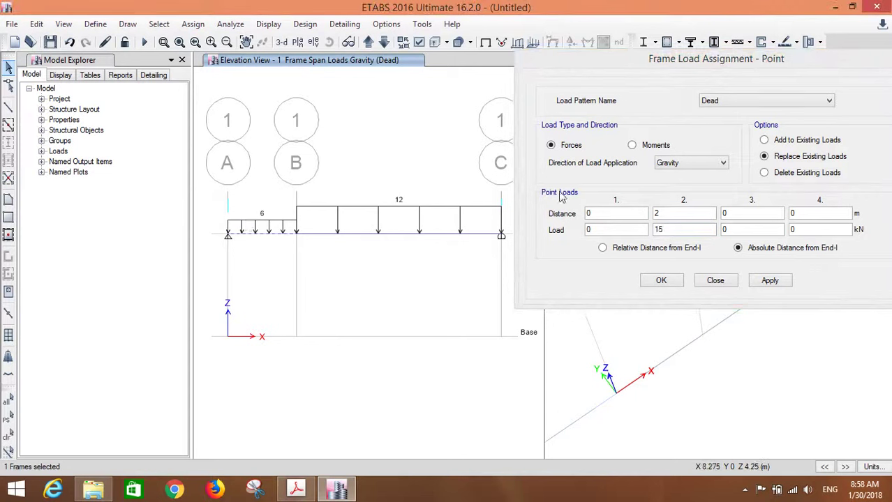
click(770, 282)
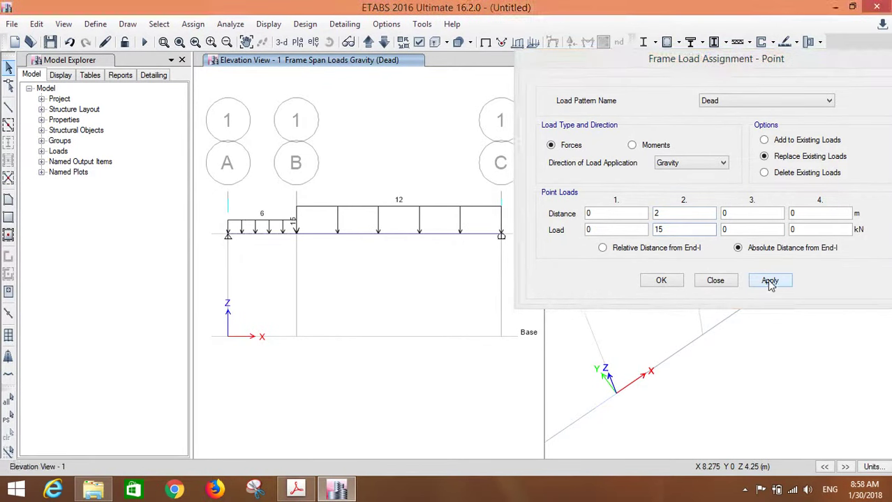
click(663, 282)
Step: Display the Dead frame span loads in the elevation view, including joint loads and loading values
click(269, 25)
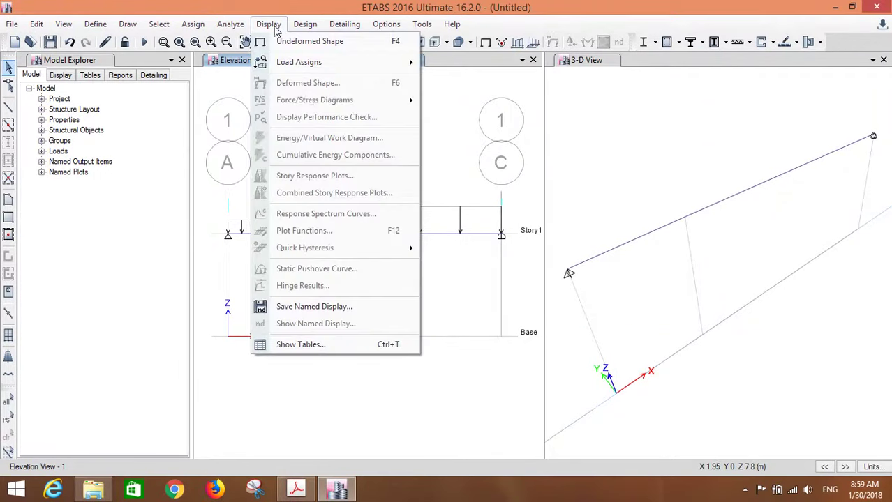
mouse_move(302, 60)
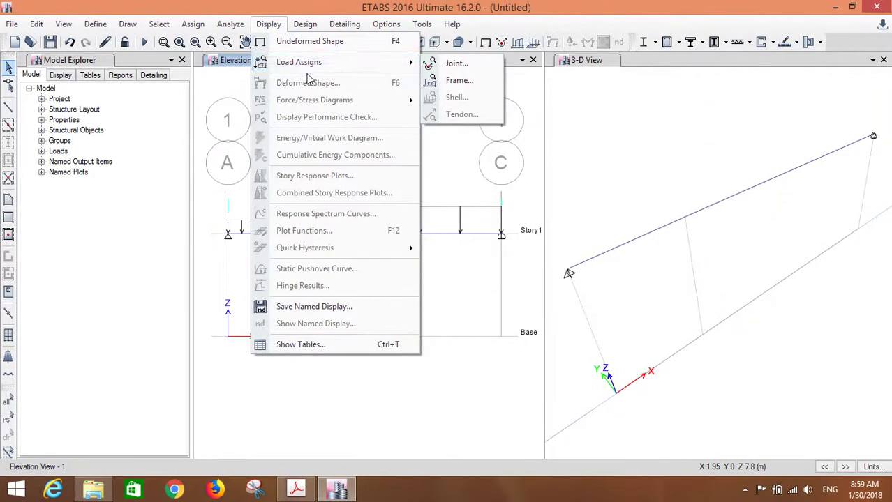
click(459, 81)
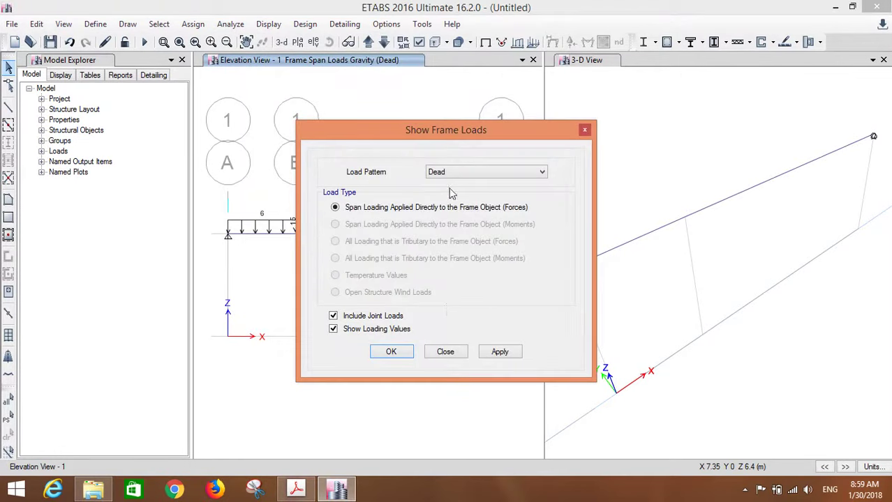
click(404, 352)
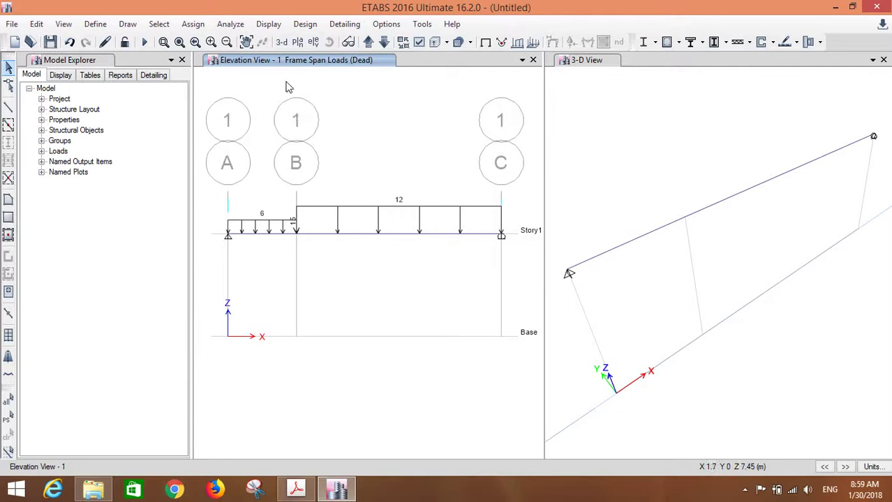
Step: Run the analysis, saving the model as 02.EDB over the existing file in the Etabs Example folder
click(230, 25)
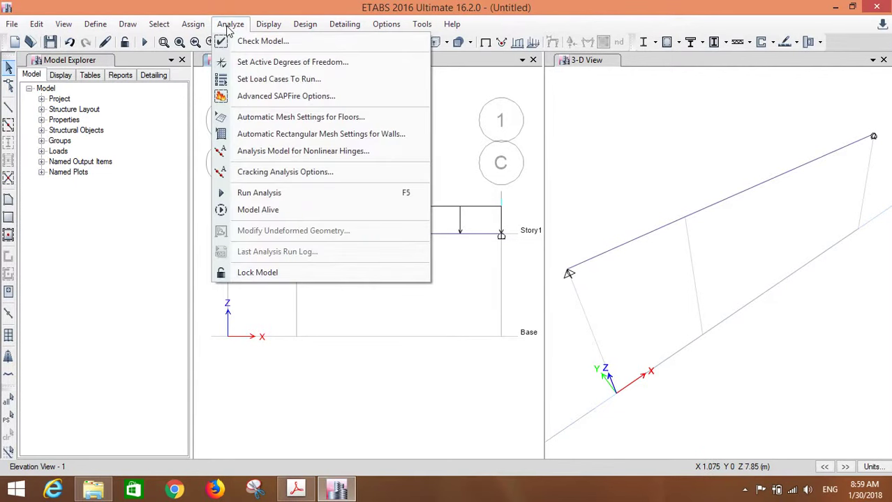
click(296, 198)
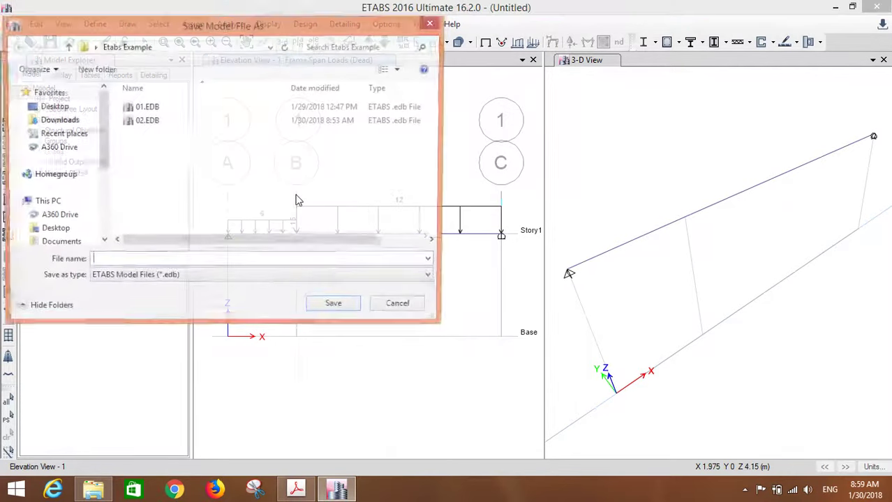
click(161, 124)
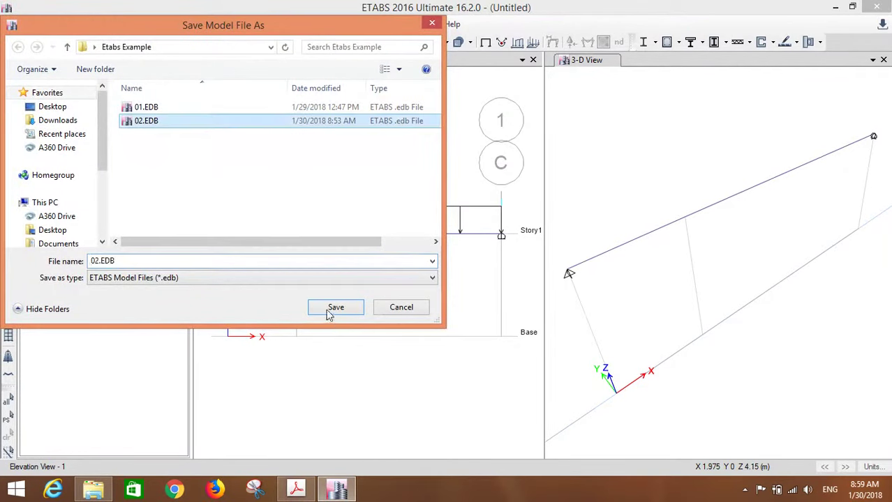
click(329, 314)
click(475, 246)
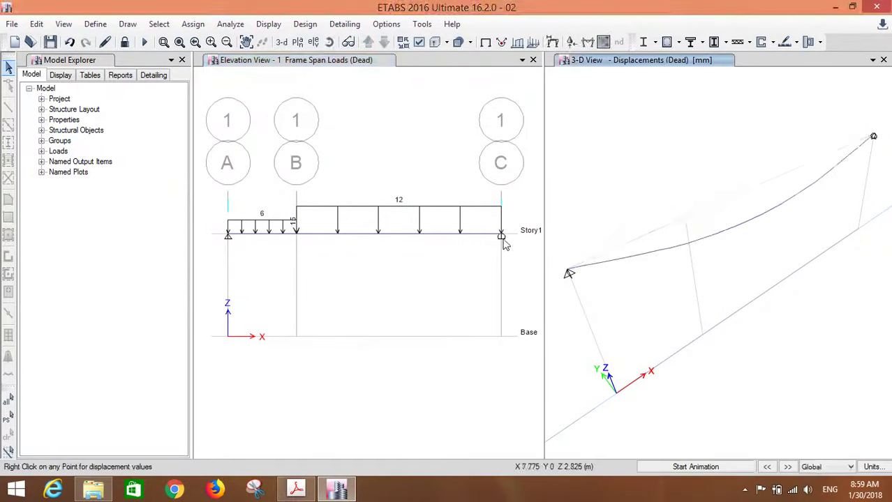
Step: Play the animation of the Dead load displacements in the 3-D view, lower the speaker volume, and stop the animation
click(712, 467)
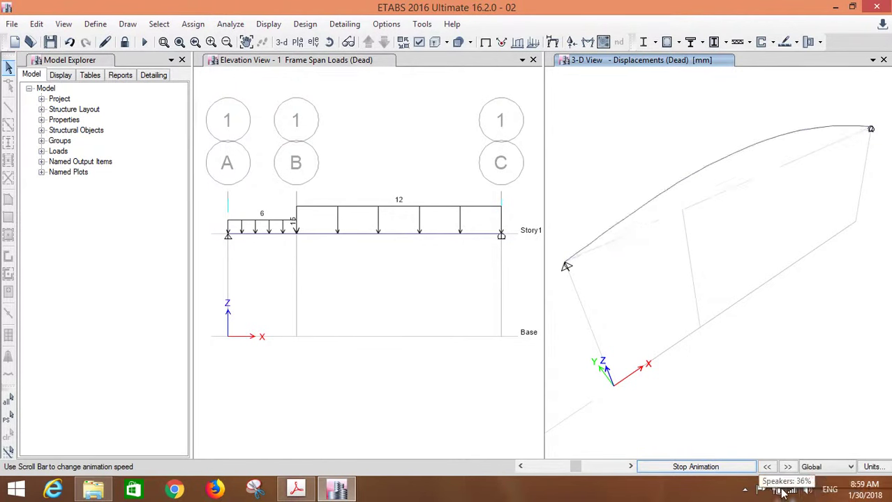
click(808, 490)
drag(803, 350, 801, 393)
click(724, 438)
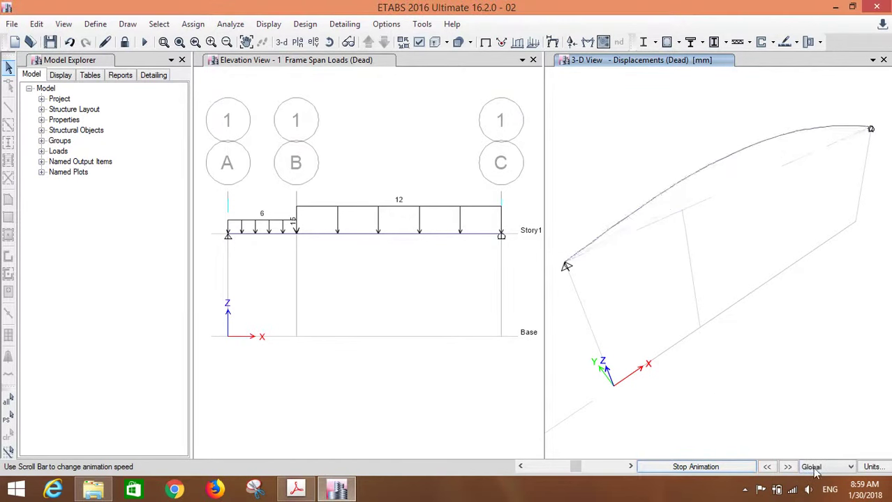
click(716, 467)
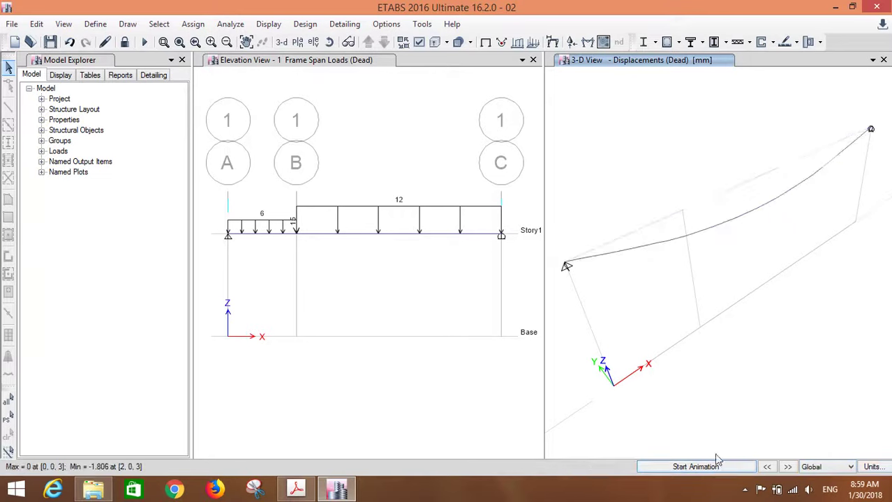
Step: Display the filled Inplane Shear diagram of the frames for the Dead case in the elevation view
middle_drag(424, 187, 428, 191)
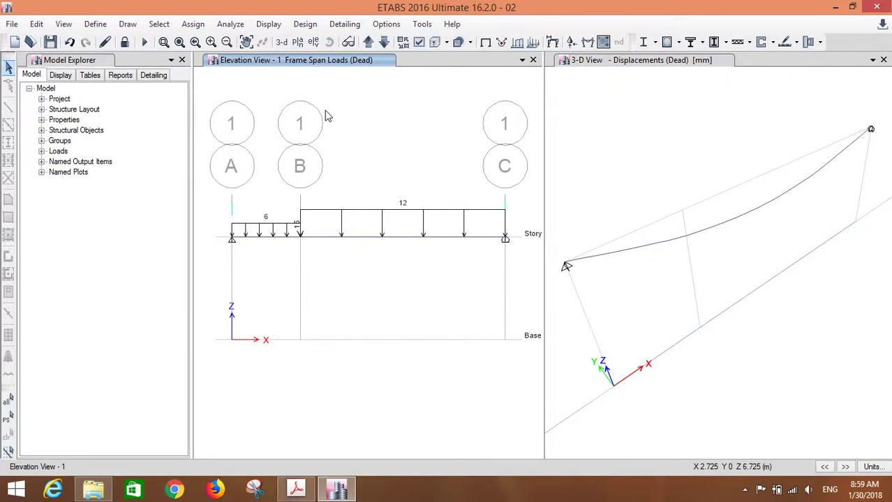
click(277, 27)
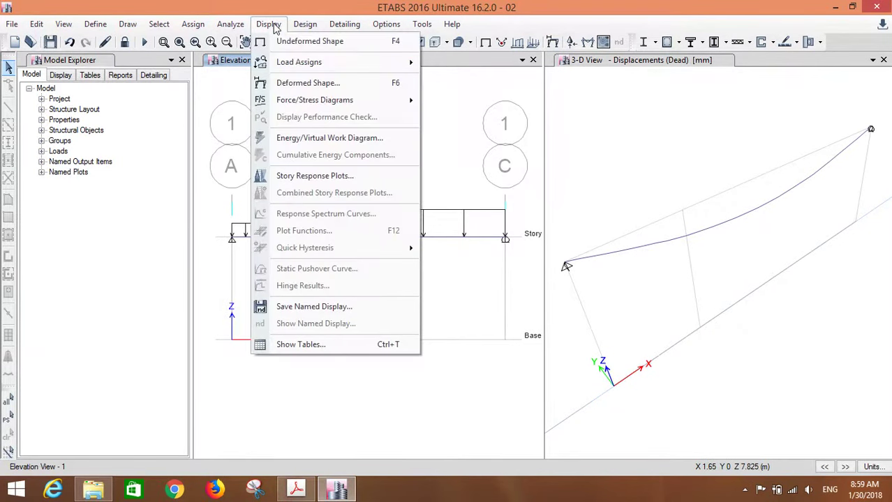
mouse_move(324, 104)
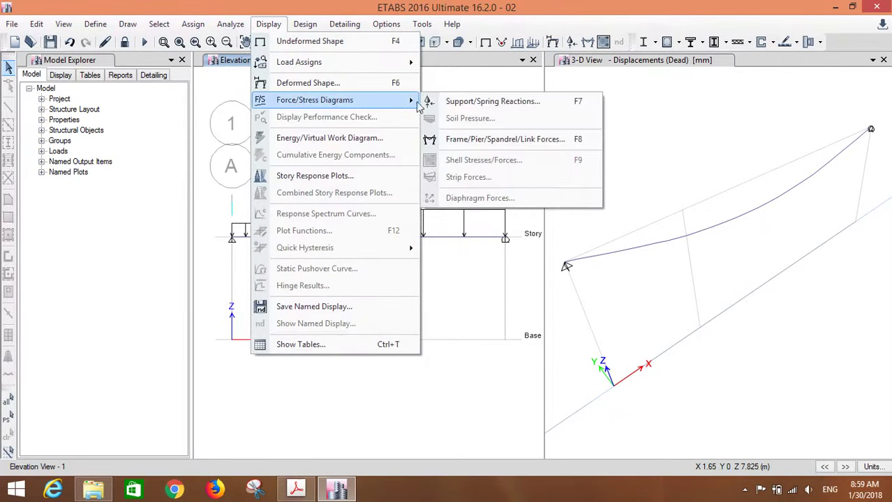
click(481, 143)
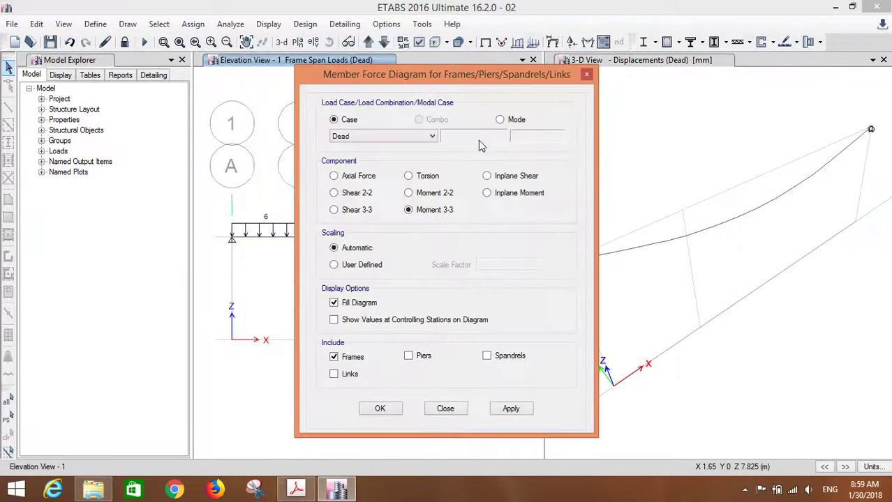
drag(421, 82, 685, 37)
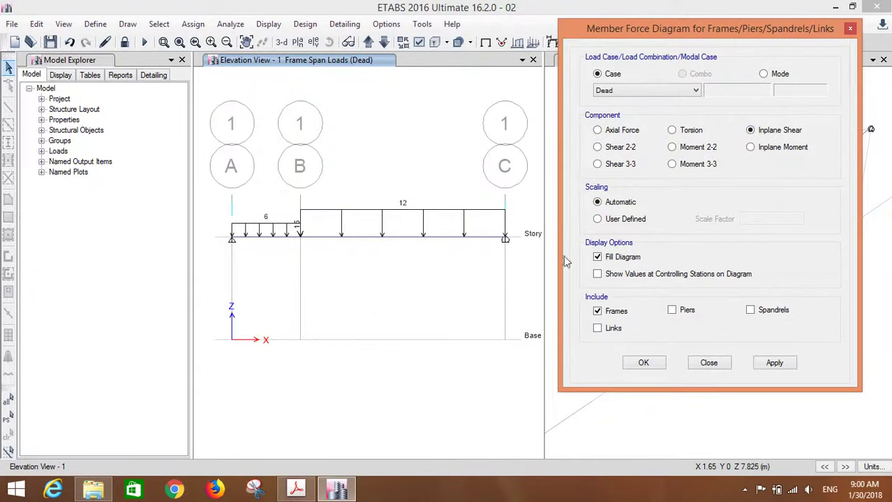
click(774, 363)
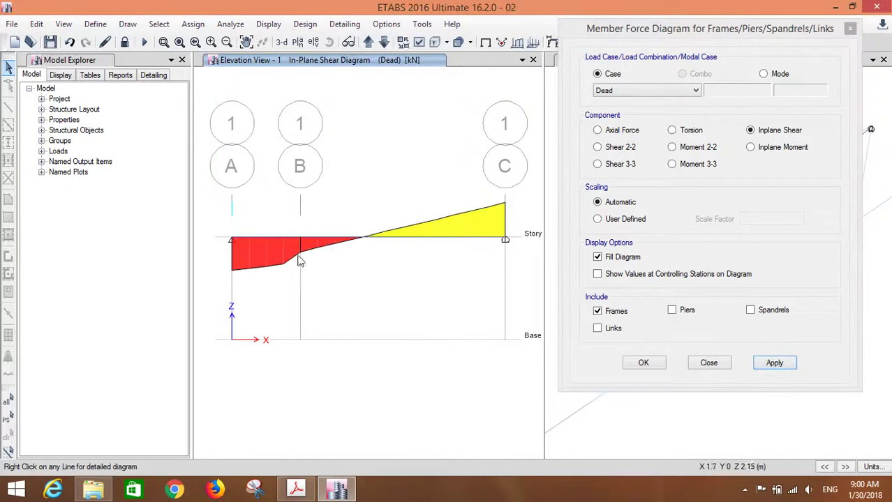
Step: Show values at controlling stations on the Inplane Shear diagram and turn off its fill
click(608, 279)
click(775, 363)
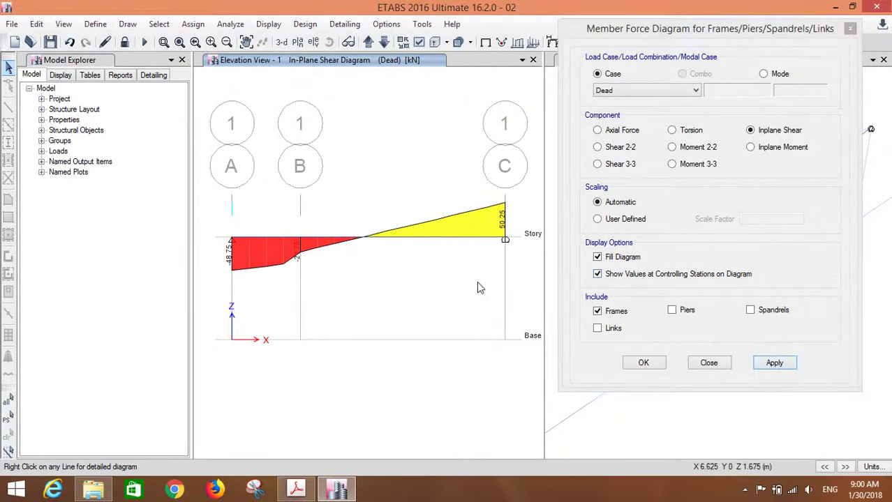
click(606, 259)
click(773, 363)
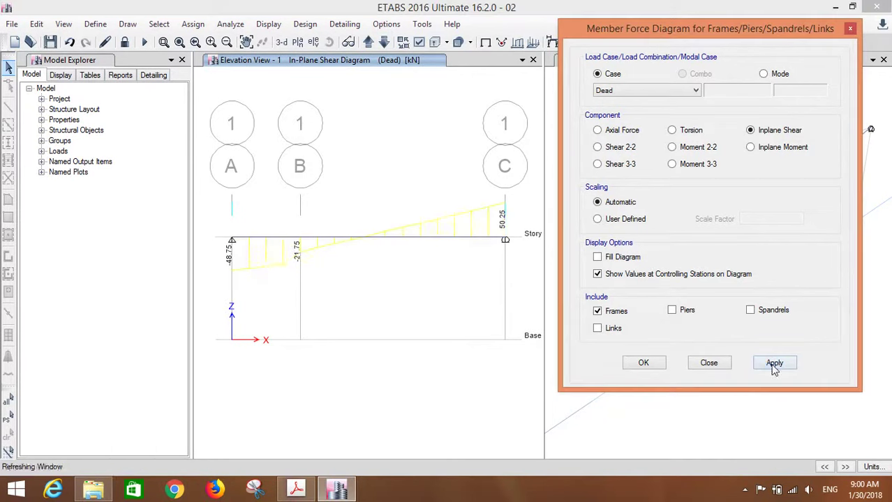
mouse_move(332, 238)
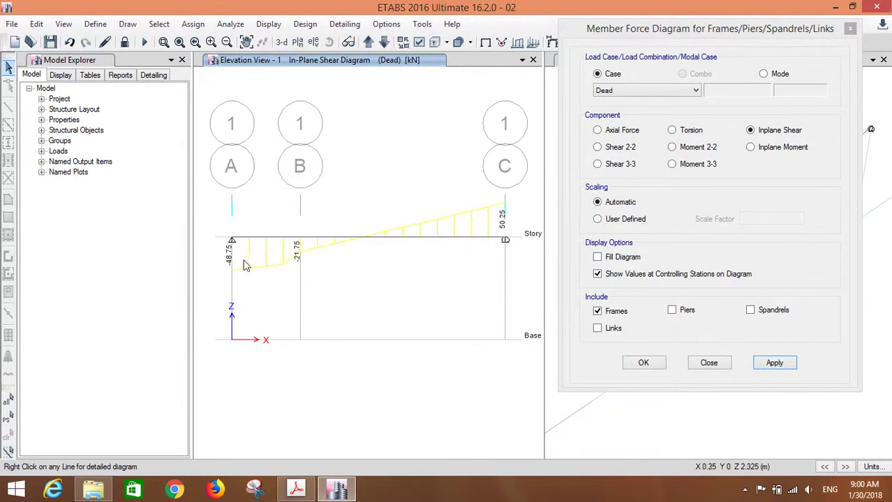
scroll(241, 267, up, 2)
scroll(241, 264, down, 3)
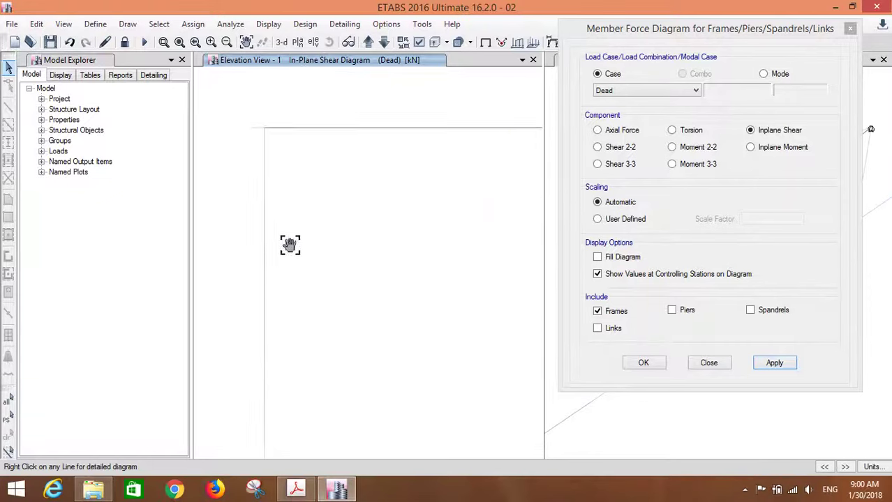
scroll(248, 217, down, 2)
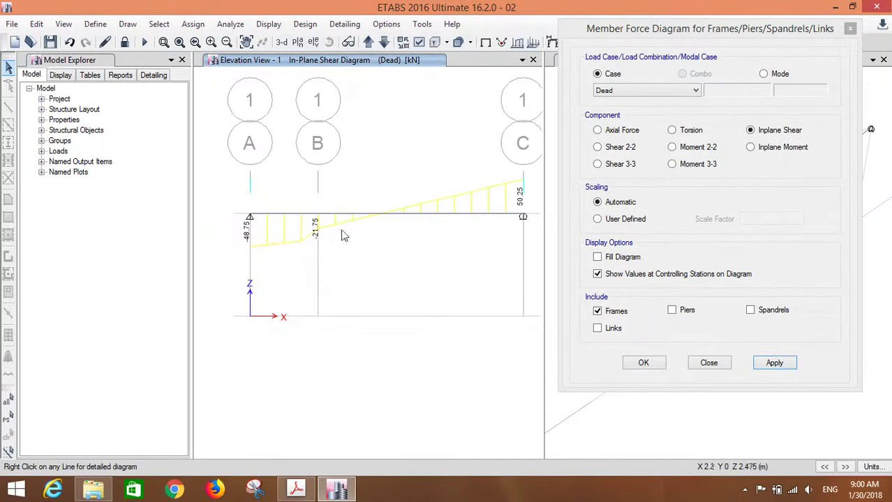
Step: Switch to the textbook in Acrobat and examine the Problem 4.1 solution on page 198, including its support reactions and shear force diagram
click(296, 488)
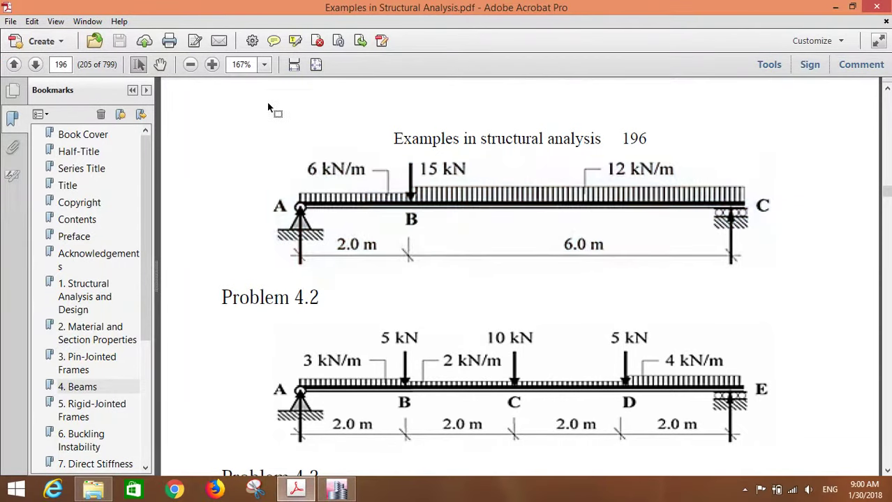
click(315, 65)
scroll(373, 175, down, 1)
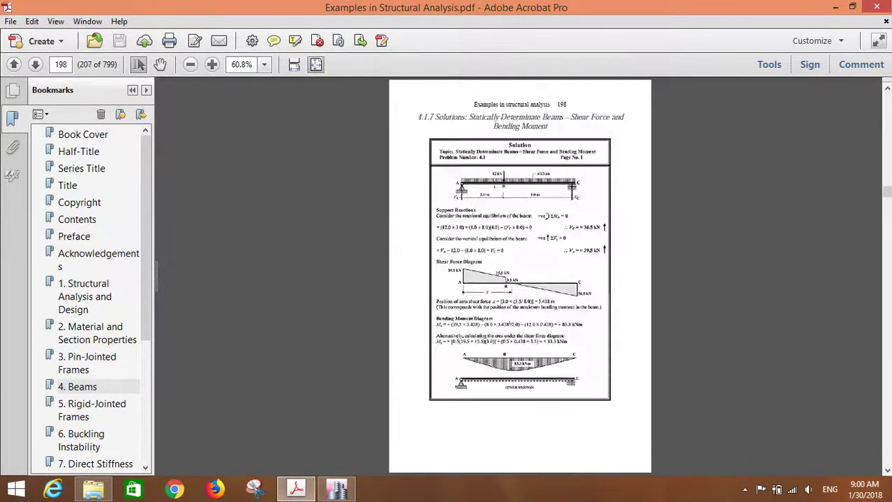
ctrl+scroll(477, 185, up, 5)
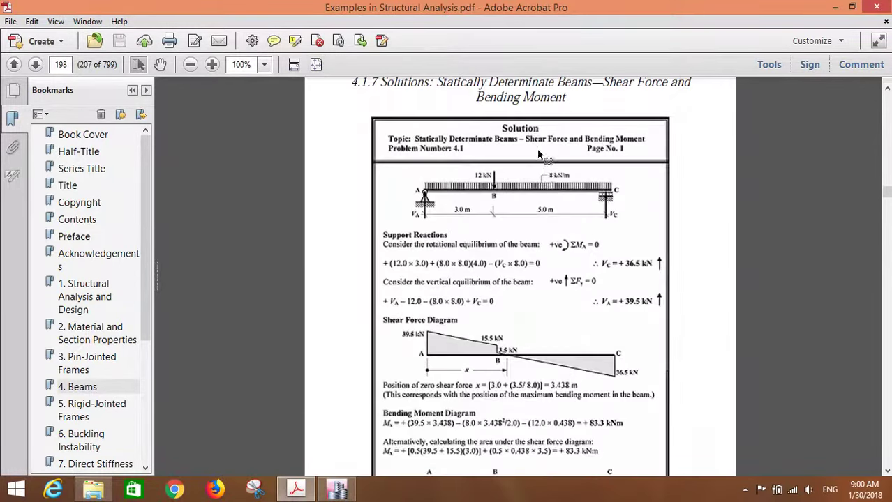
ctrl+scroll(476, 185, down, 1)
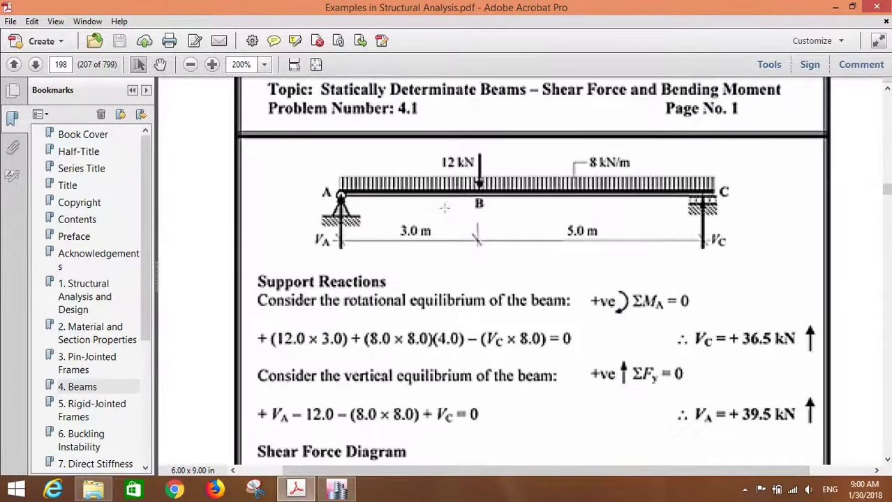
ctrl+scroll(559, 217, down, 1)
scroll(554, 223, down, 4)
scroll(551, 237, down, 1)
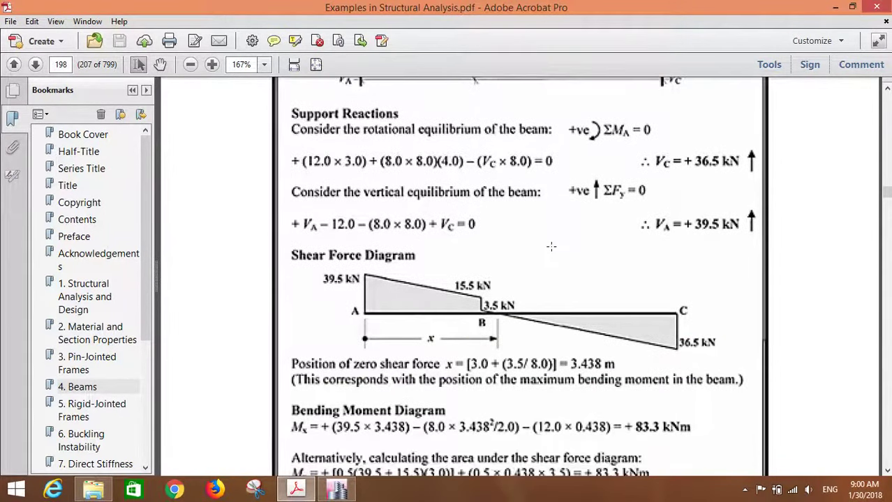
scroll(552, 244, up, 3)
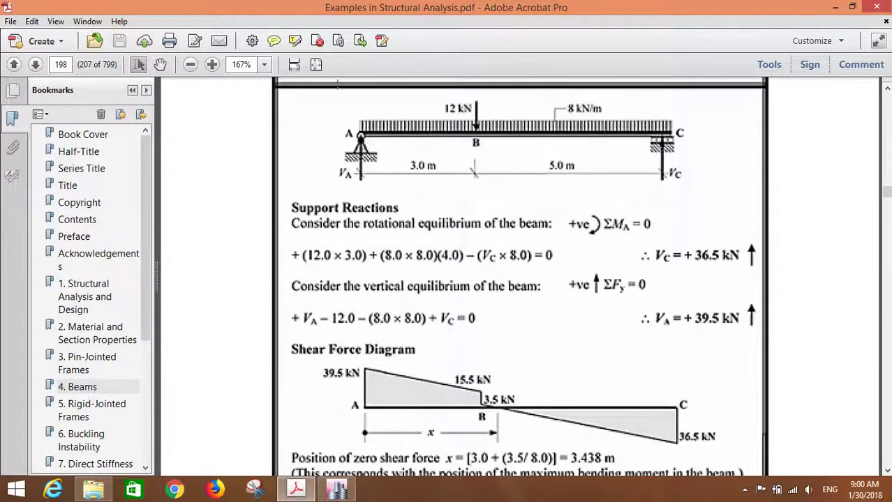
Step: Find the Problem 4.2 solution on page 199 and examine its support reactions and shear force diagram
click(317, 65)
click(524, 244)
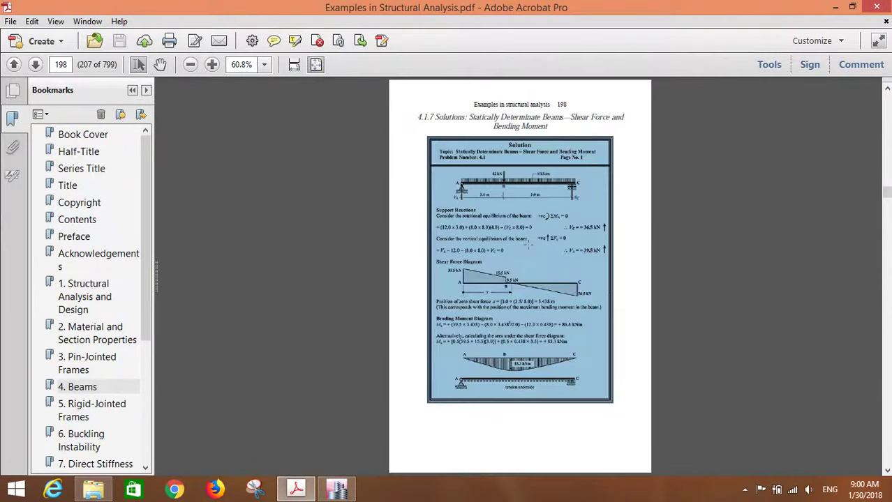
scroll(528, 247, down, 1)
ctrl+scroll(524, 188, up, 5)
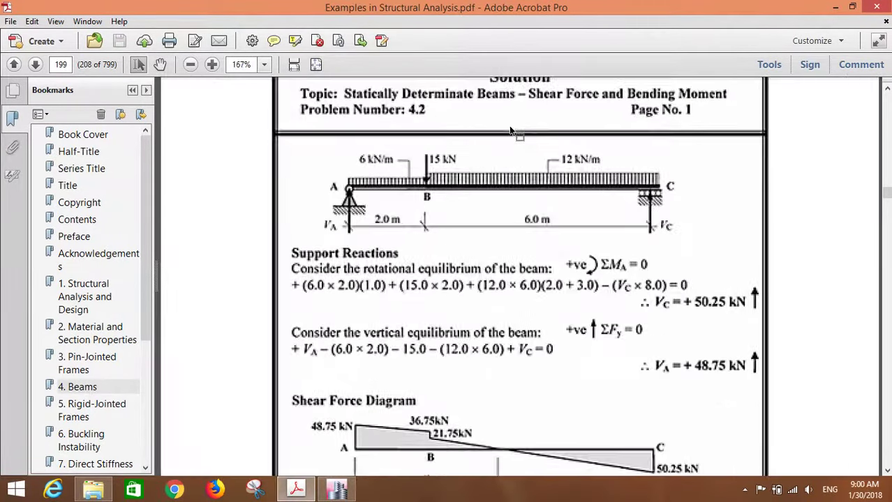
scroll(457, 255, down, 2)
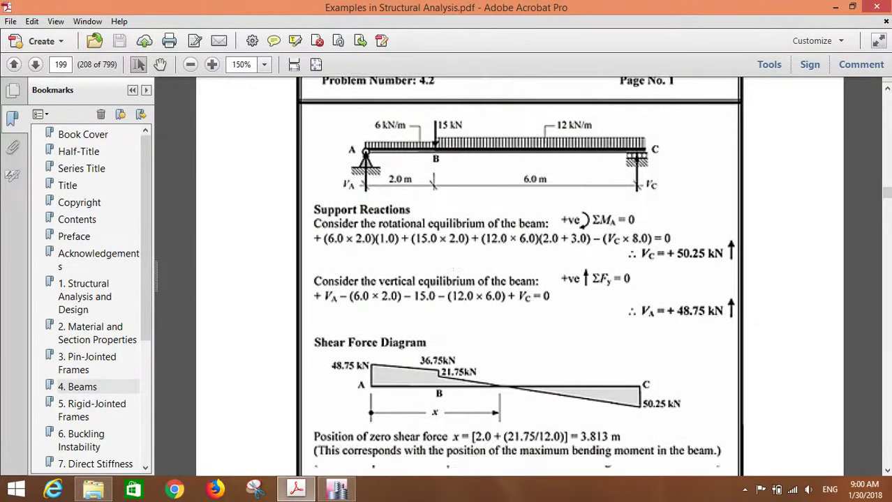
ctrl+scroll(413, 375, up, 1)
ctrl+scroll(413, 373, up, 1)
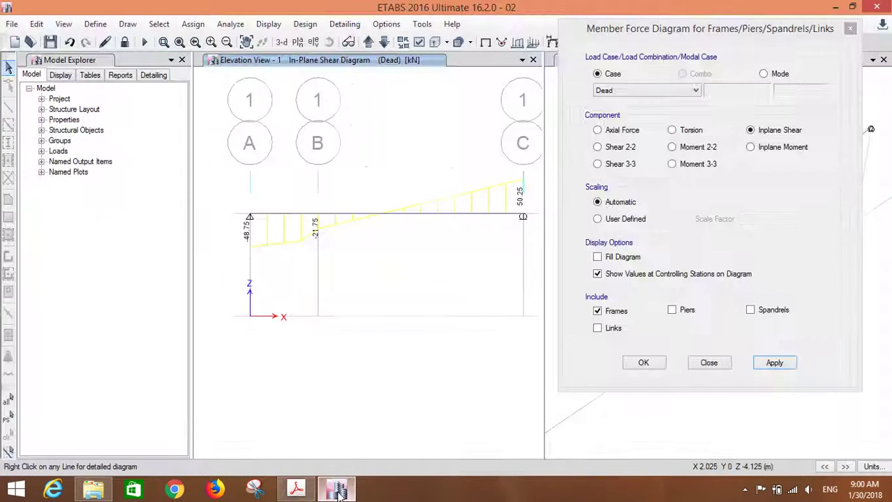
Step: Compare the in-plane shear diagram in ETABS with the textbook's shear force diagram in Acrobat, ending in ETABS
click(337, 489)
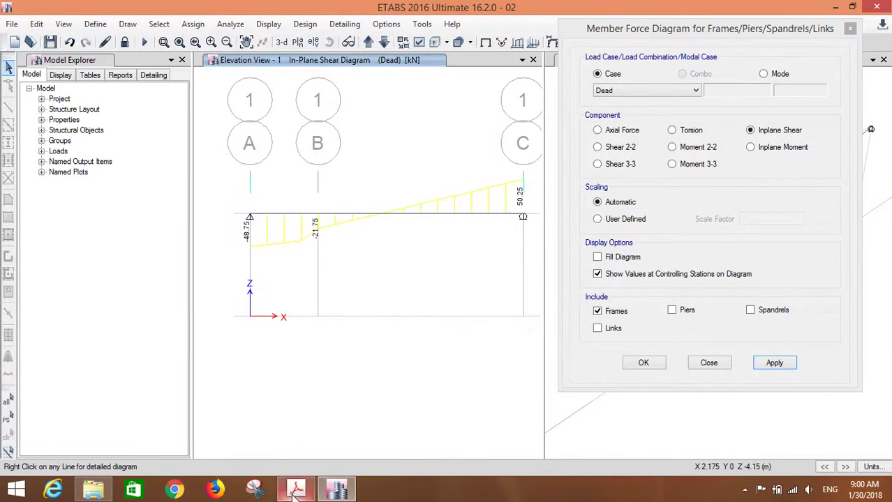
mouse_move(300, 496)
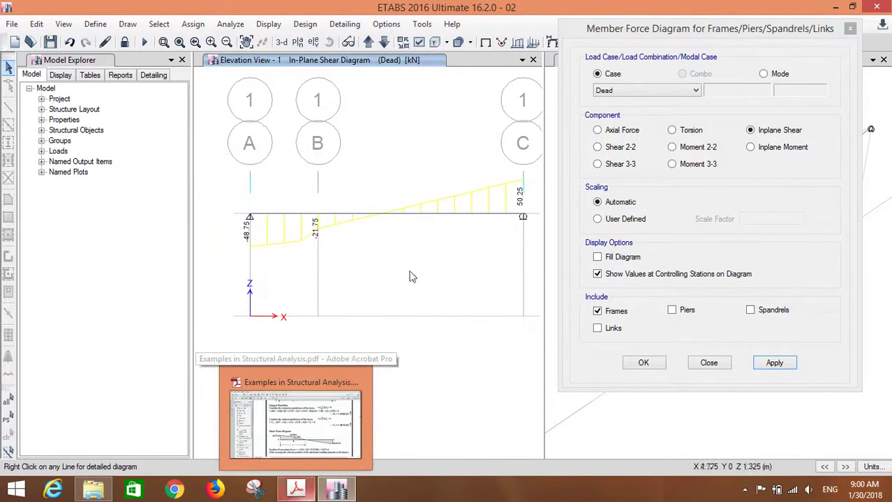
click(308, 454)
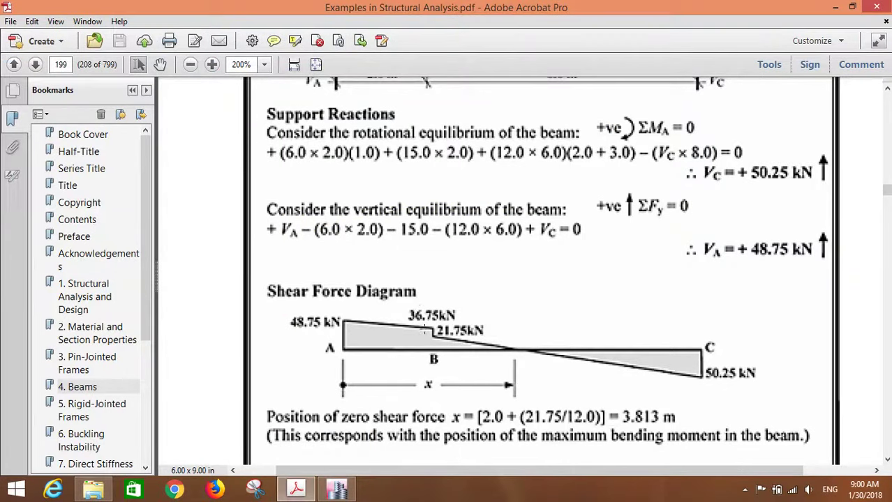
click(337, 490)
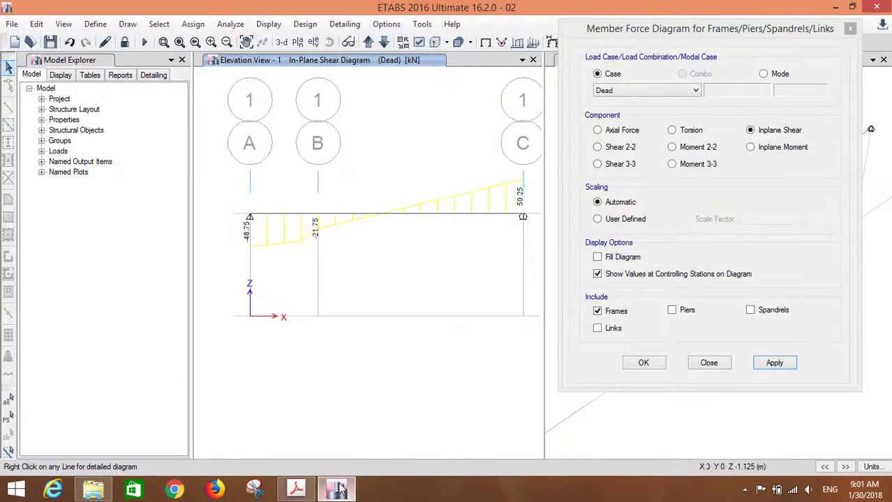
Step: Inspect beam A–B's detailed diagram using Scroll for Values at 2 m, and check the shear against the value before B in the Acrobat textbook
right_click(293, 218)
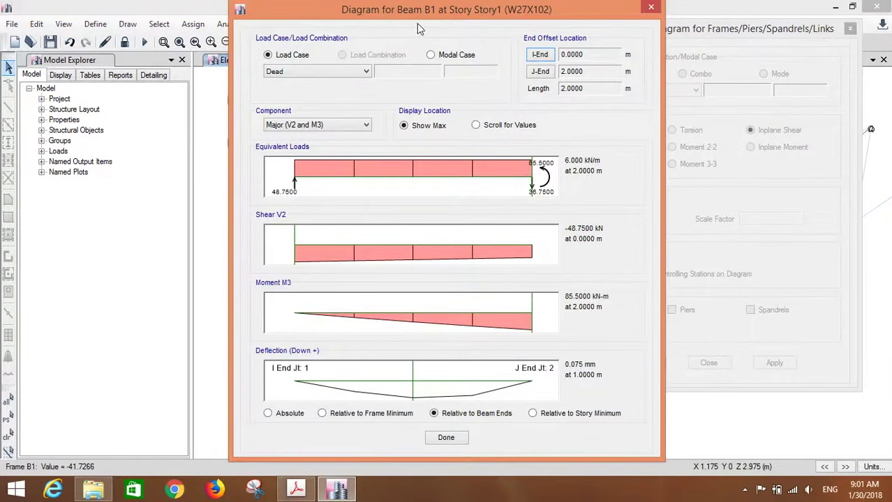
drag(421, 20, 506, 26)
click(597, 136)
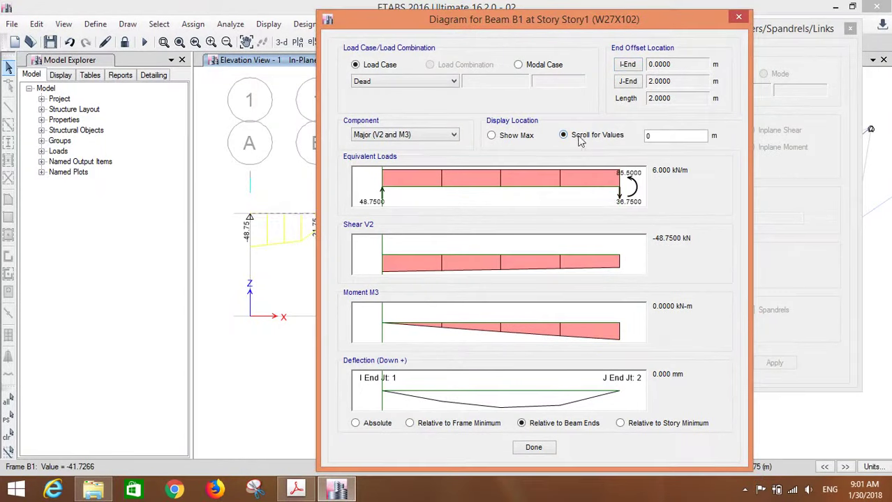
mouse_move(383, 328)
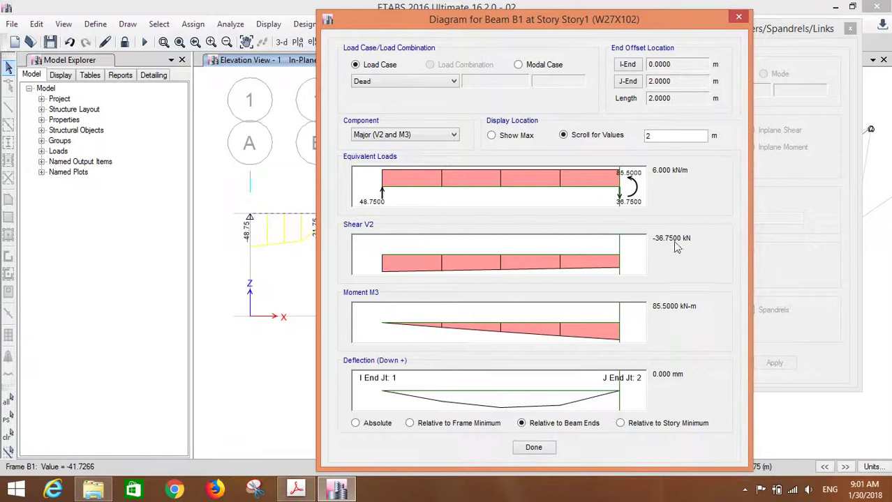
click(296, 490)
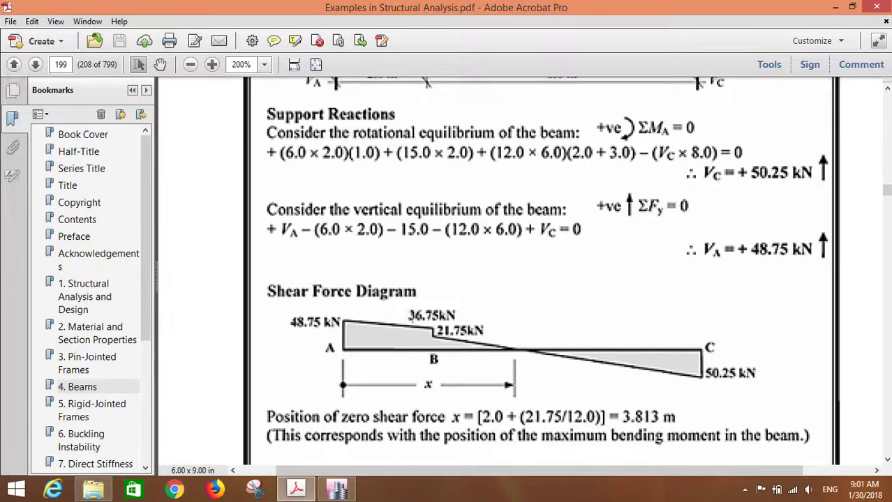
drag(433, 315, 441, 322)
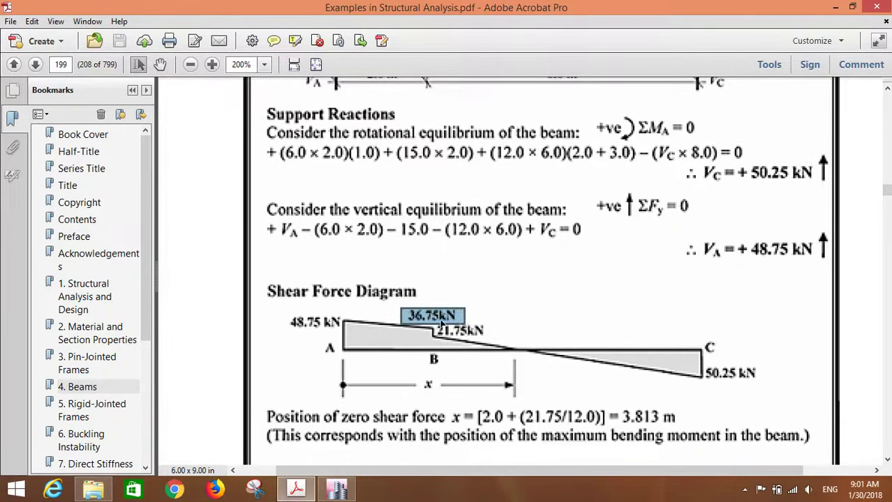